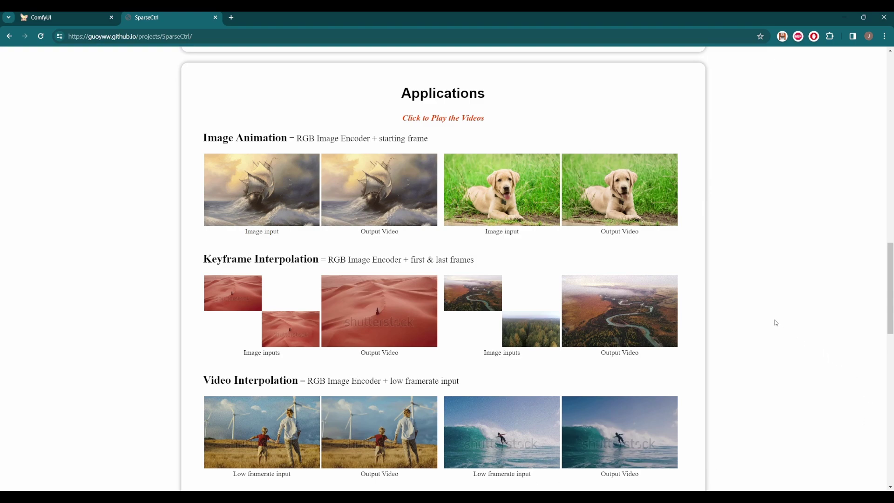
- Play the Image Animation output videos and look through the SparseCtrl application examples, down to the storyboarding section
scroll(732, 315, down, 2)
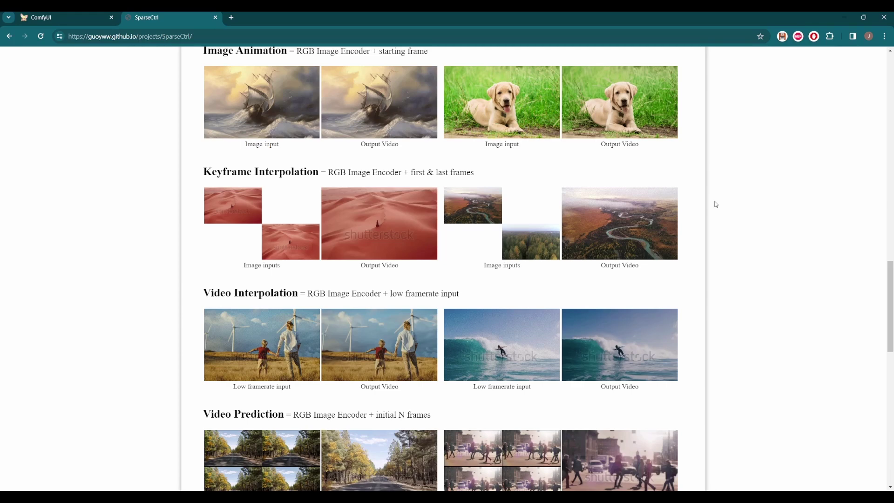
scroll(716, 204, up, 2)
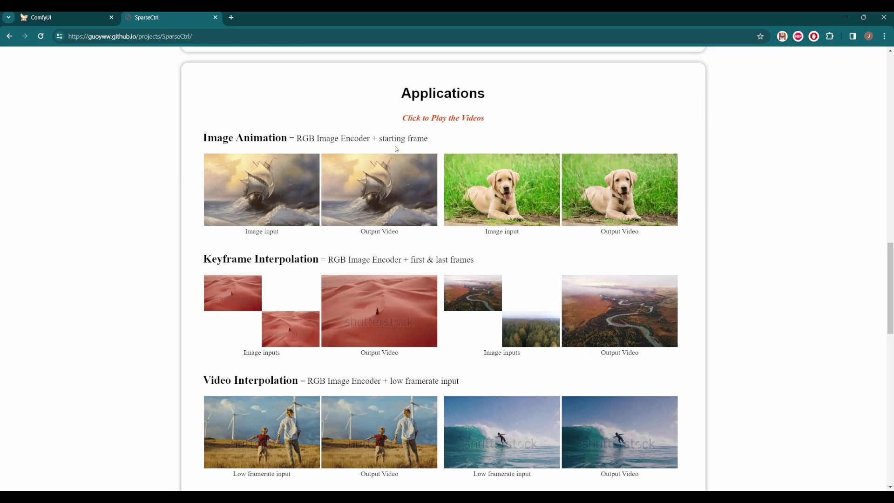
click(397, 192)
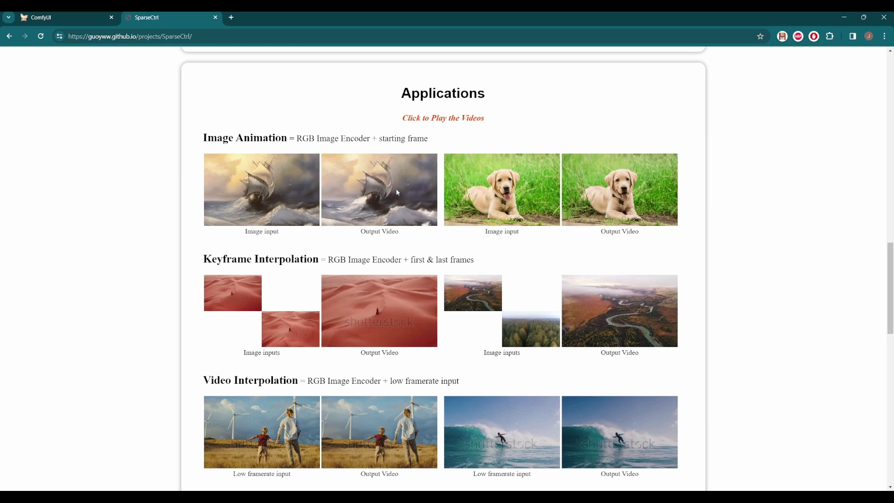
click(628, 190)
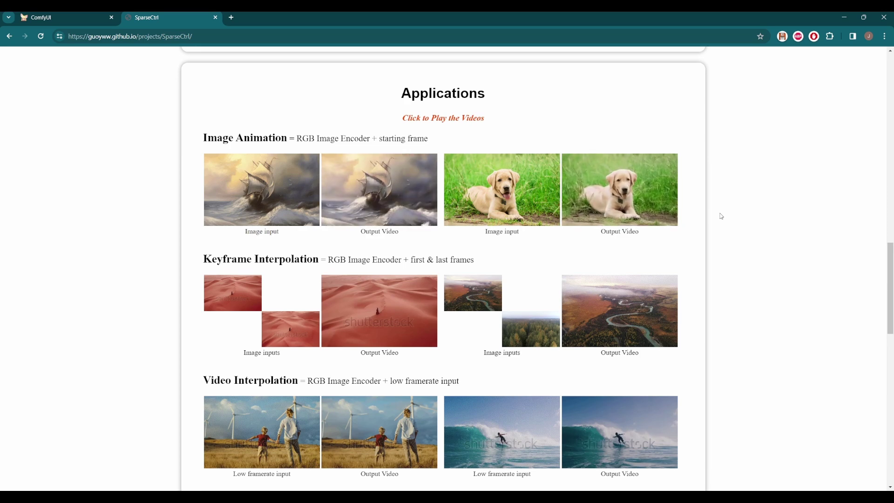
scroll(721, 216, down, 5)
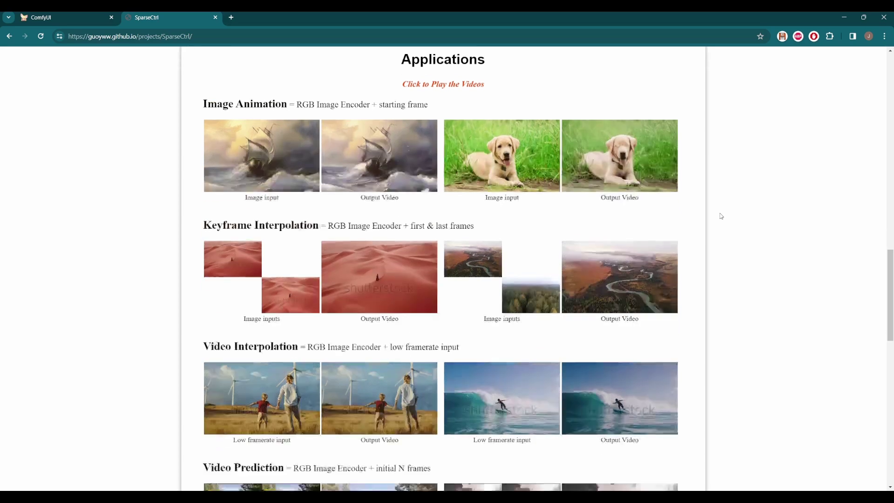
scroll(721, 216, down, 1)
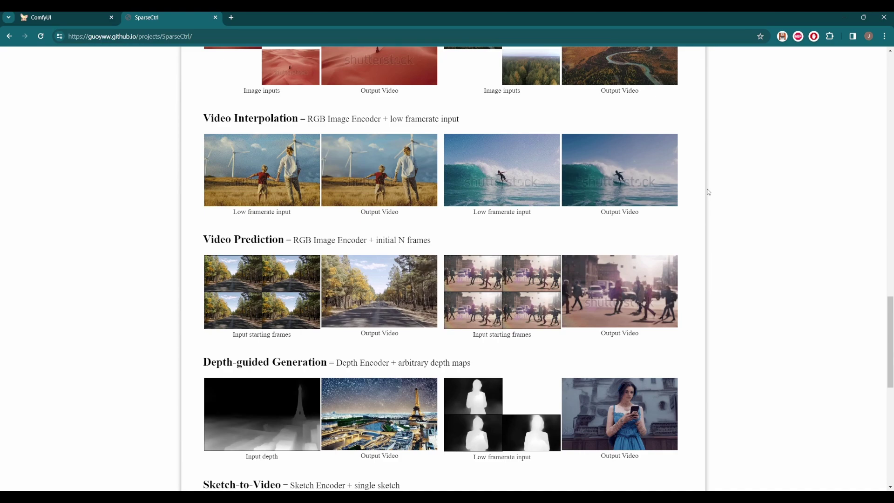
scroll(702, 223, down, 4)
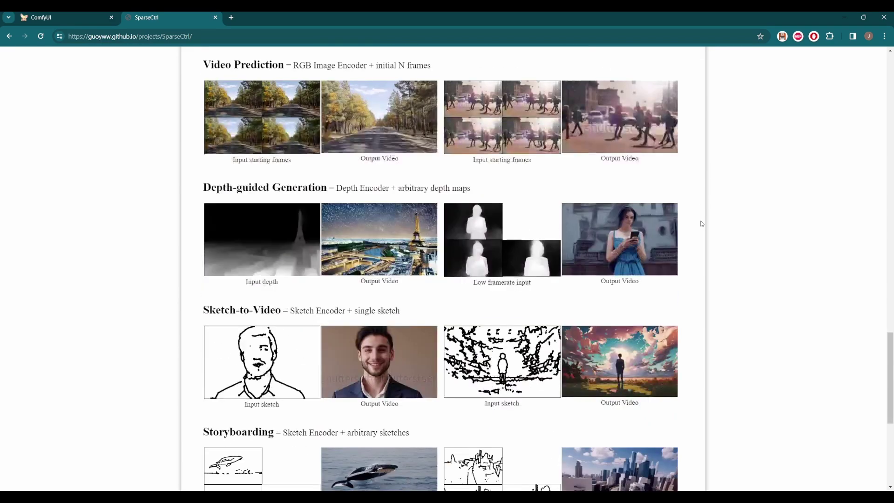
scroll(702, 224, down, 4)
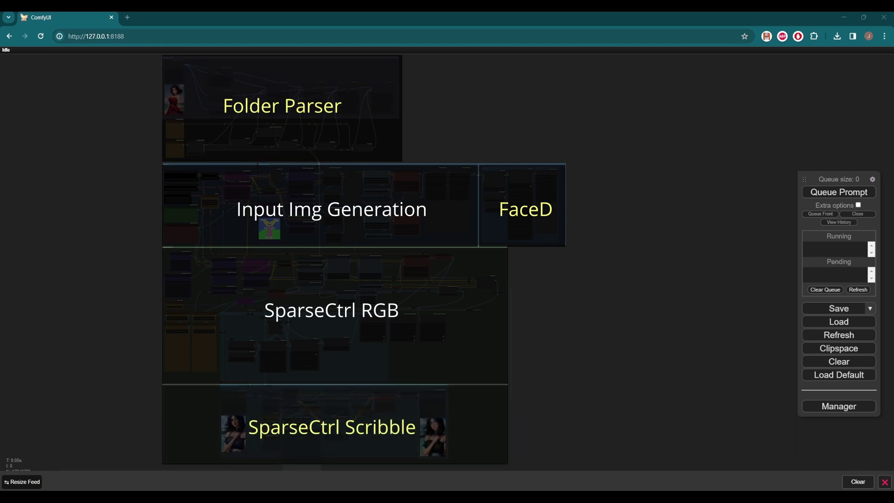
- Examine the SparseCtrl group's AnimateDiff settings, image inputs and ControlNet nodes, including the SparseCtrl Spread Method node
scroll(431, 234, up, 9)
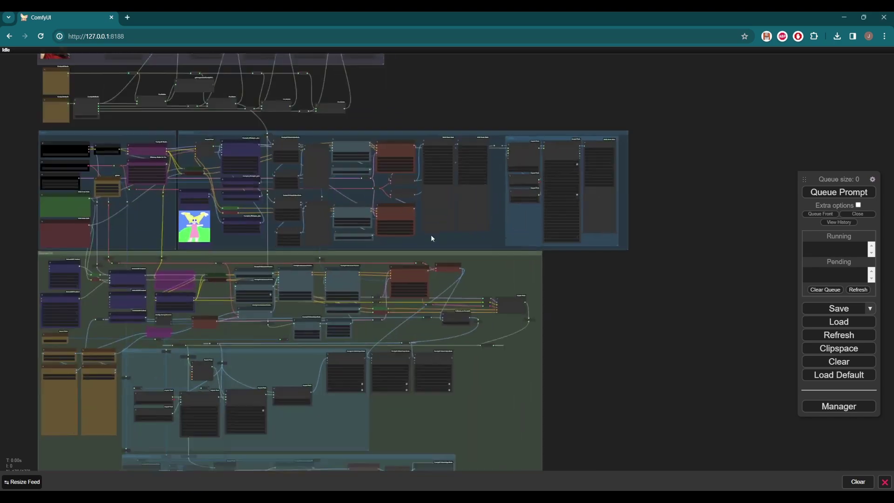
drag(458, 262, 713, 287)
scroll(225, 255, up, 2)
scroll(228, 261, down, 5)
drag(230, 266, 214, 88)
scroll(219, 118, up, 1)
scroll(214, 88, up, 3)
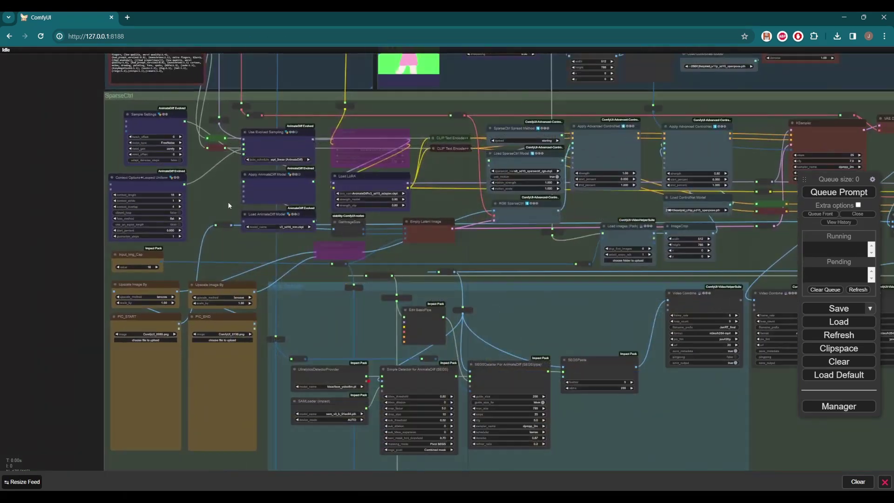
scroll(228, 202, up, 3)
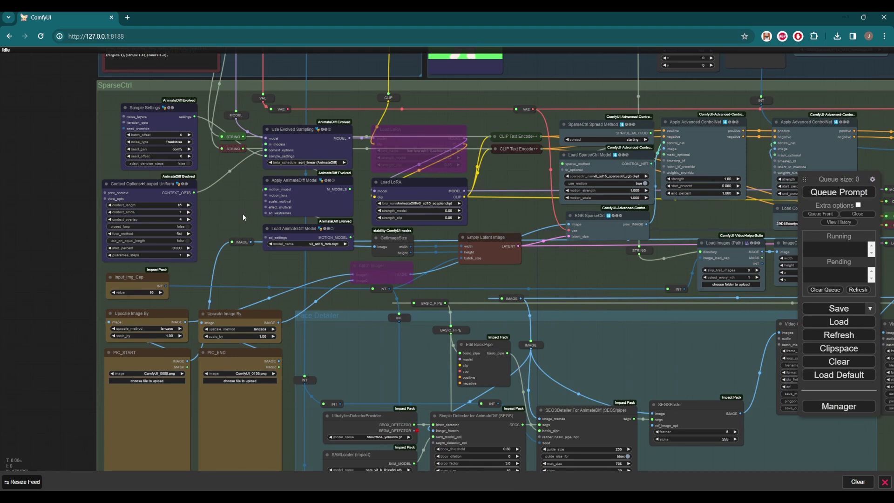
drag(542, 211, 367, 227)
scroll(384, 218, up, 1)
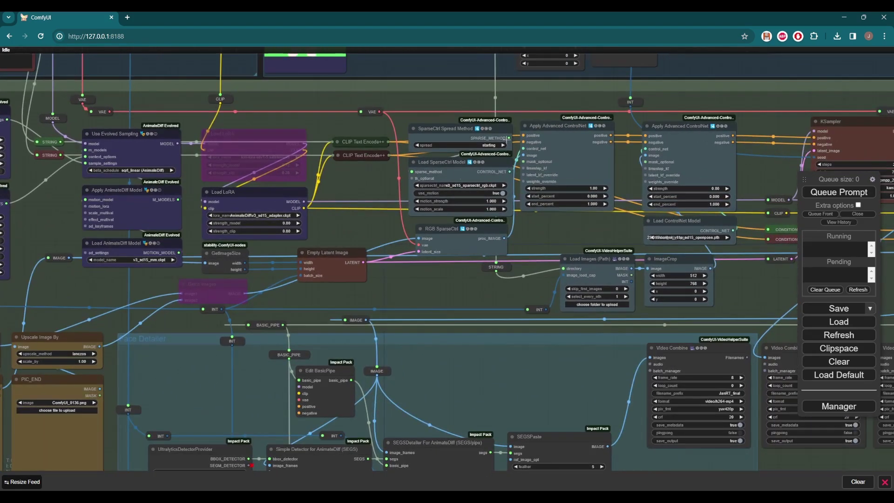
click(494, 144)
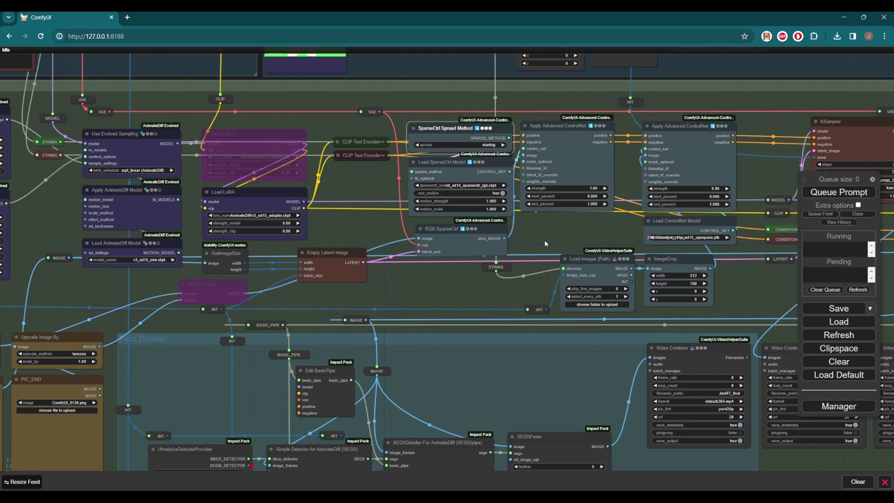
- Examine the SparseCtrl - Scribble group, in particular the SparseCtrl Index Method node and the Show Text node
scroll(545, 241, down, 1)
drag(560, 228, 397, 224)
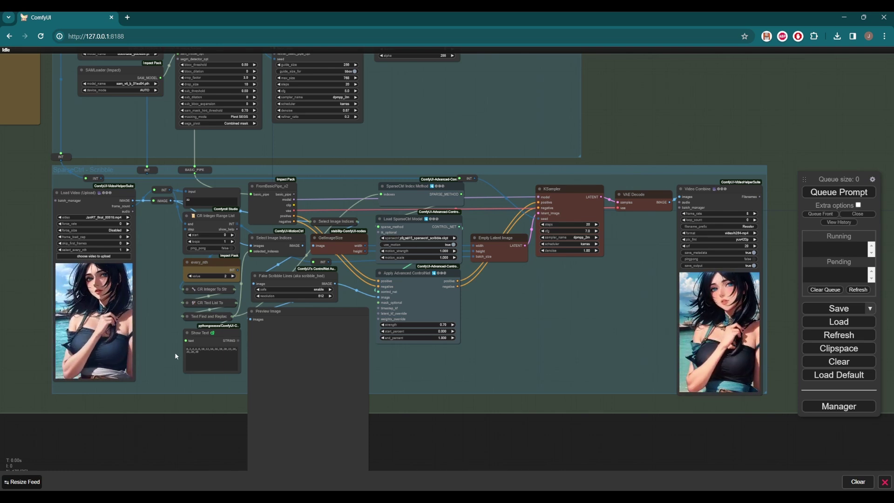
click(404, 189)
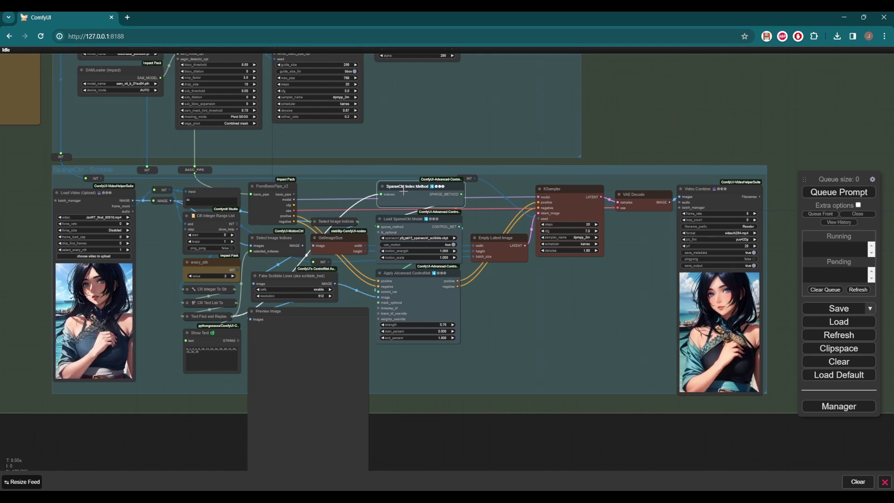
click(217, 333)
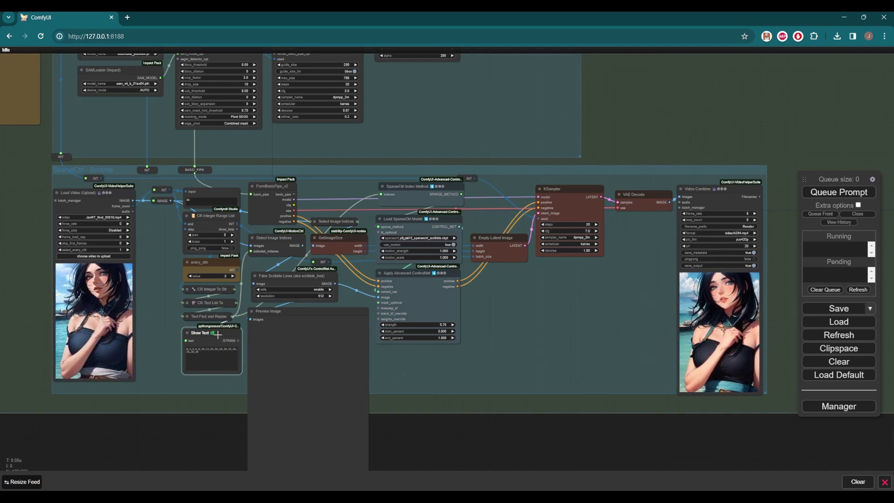
scroll(166, 331, up, 4)
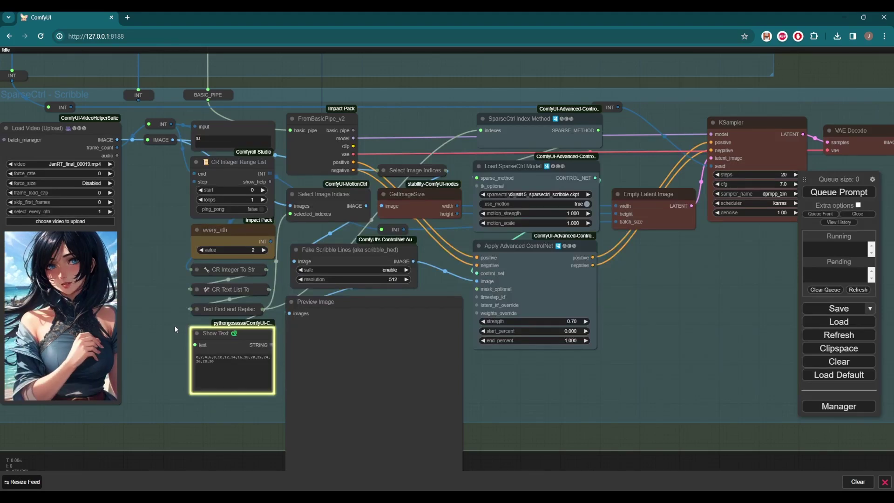
- Check the frame index string chain by unfolding and refolding the CR Integer To String and CR Text List To String nodes
click(195, 270)
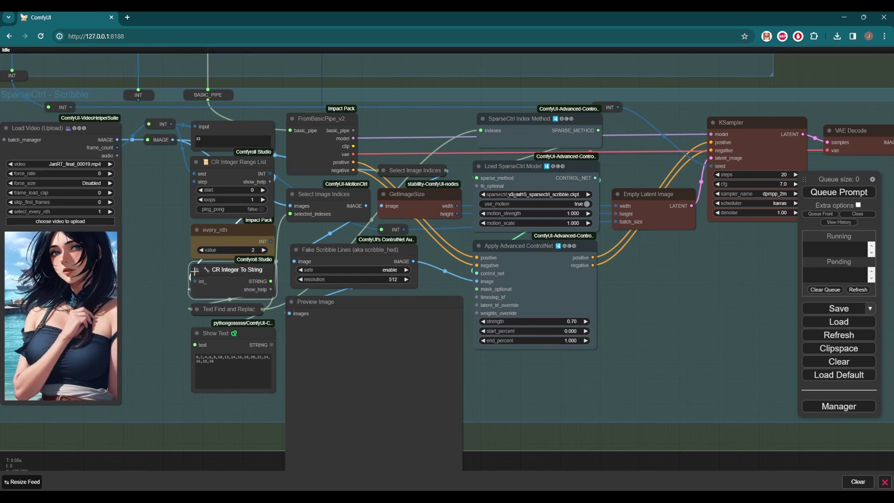
click(195, 270)
click(197, 289)
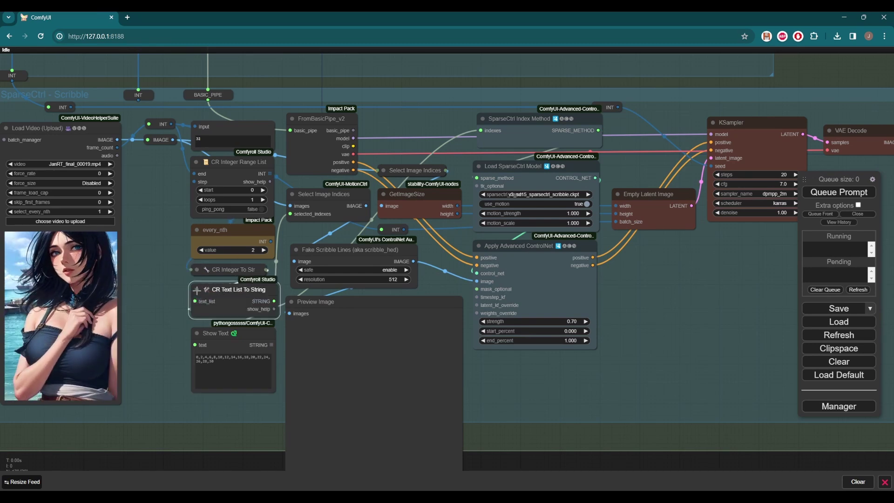
click(196, 290)
click(195, 309)
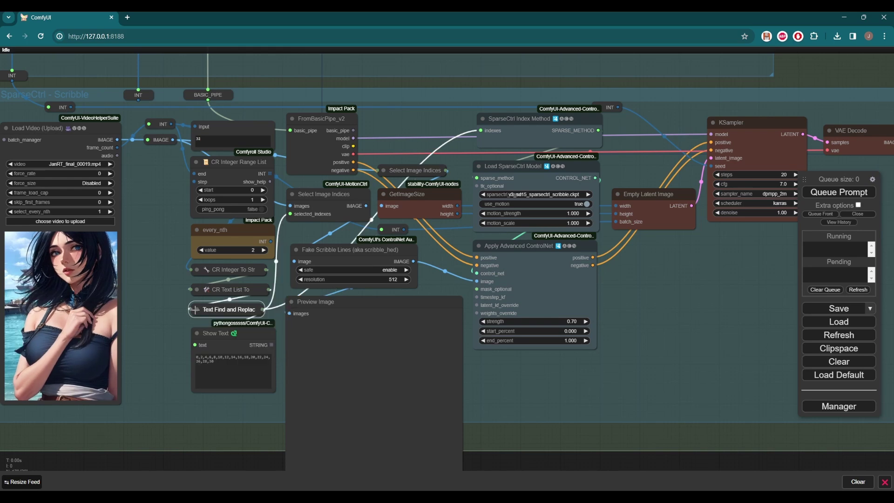
scroll(170, 320, down, 4)
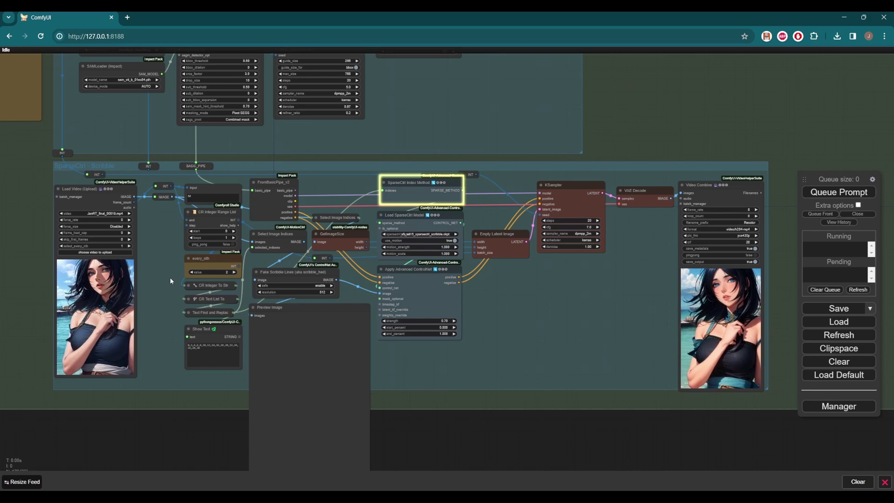
- Mute the nodes in the SparseCtrl groups, leaving the input image generation groups active
right_click(509, 301)
click(538, 375)
scroll(502, 346, down, 7)
drag(521, 213, 510, 358)
right_click(275, 176)
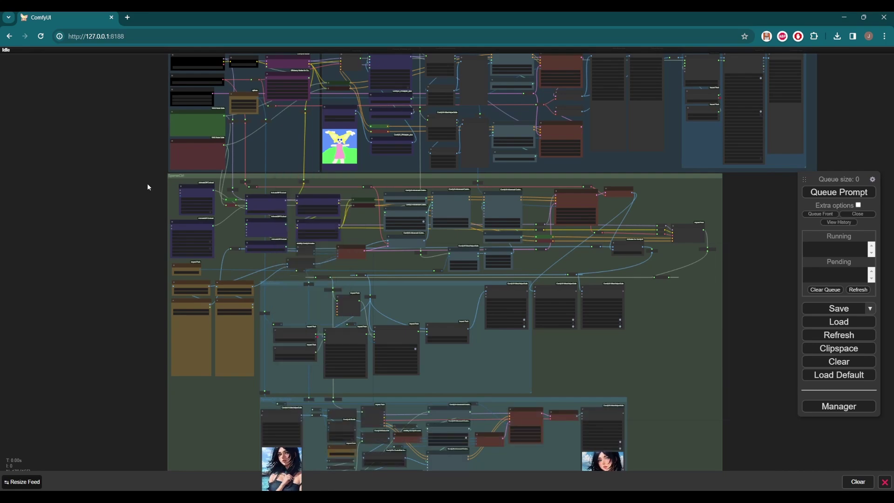
drag(147, 183, 78, 263)
right_click(282, 192)
click(320, 272)
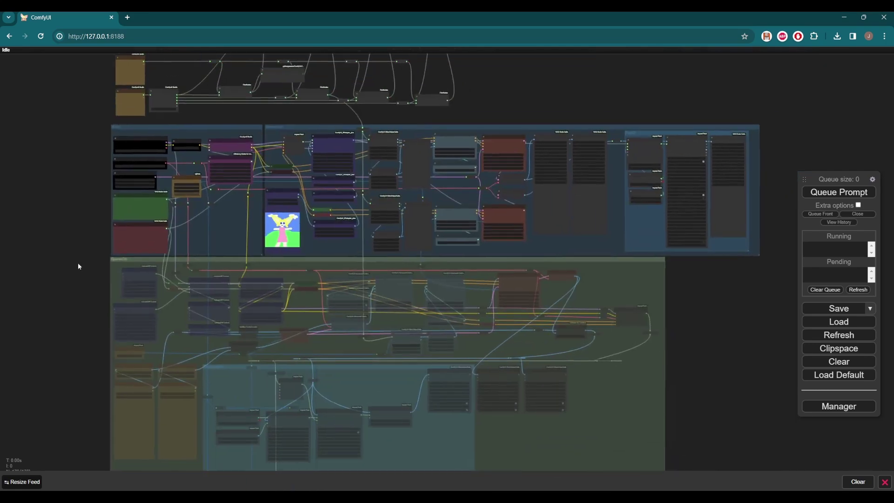
- Bypass the Apply IPAdapter node in the Generation group
scroll(78, 263, up, 4)
drag(57, 217, 8, 211)
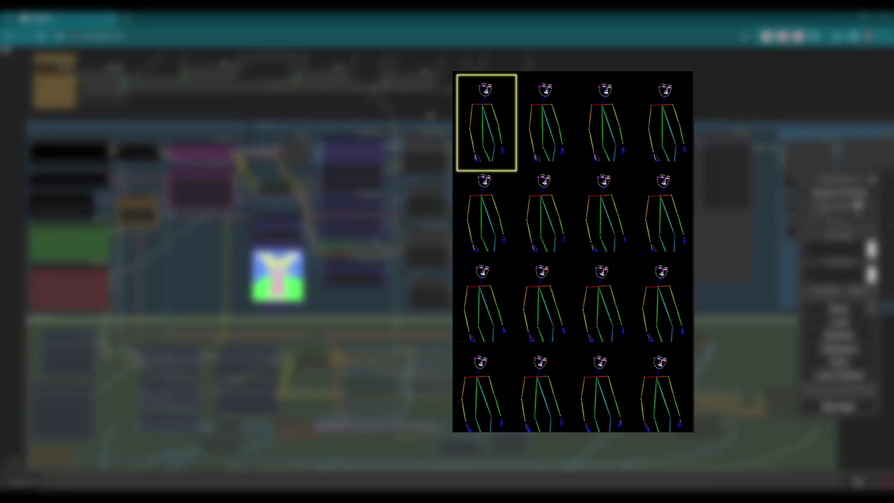
scroll(427, 117, up, 2)
drag(418, 118, 492, 113)
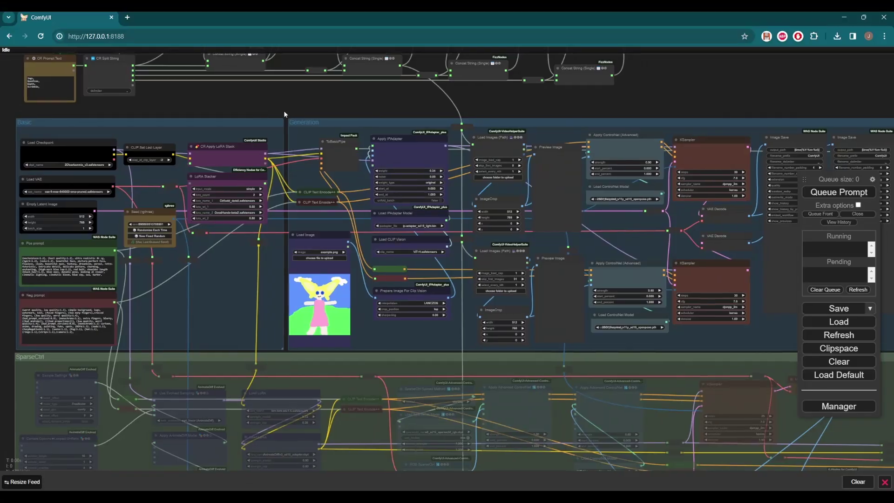
drag(285, 112, 272, 113)
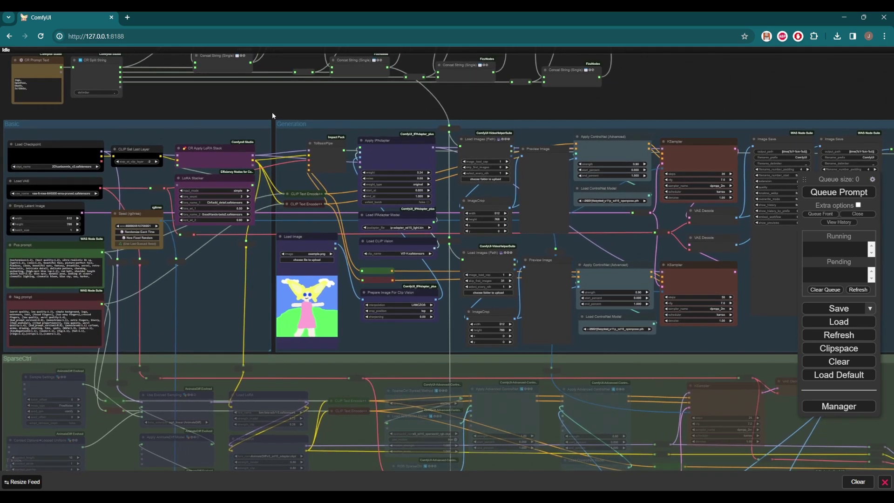
click(381, 156)
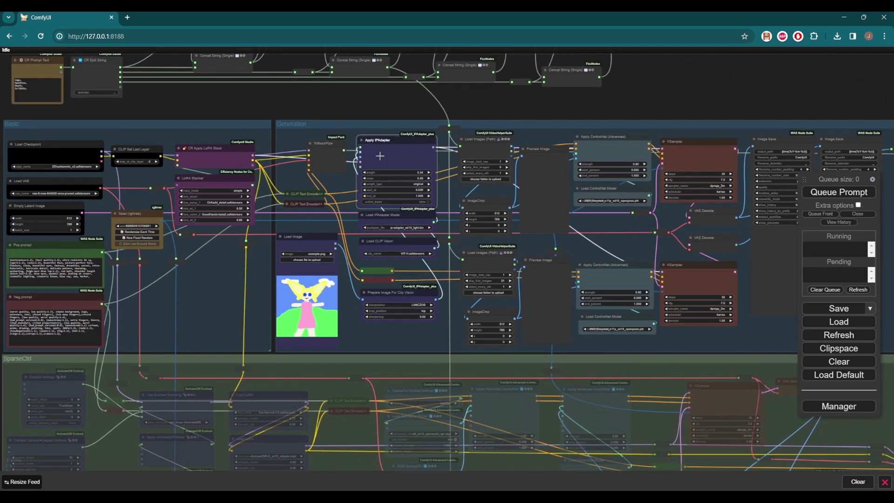
key(ctrl+b)
click(348, 108)
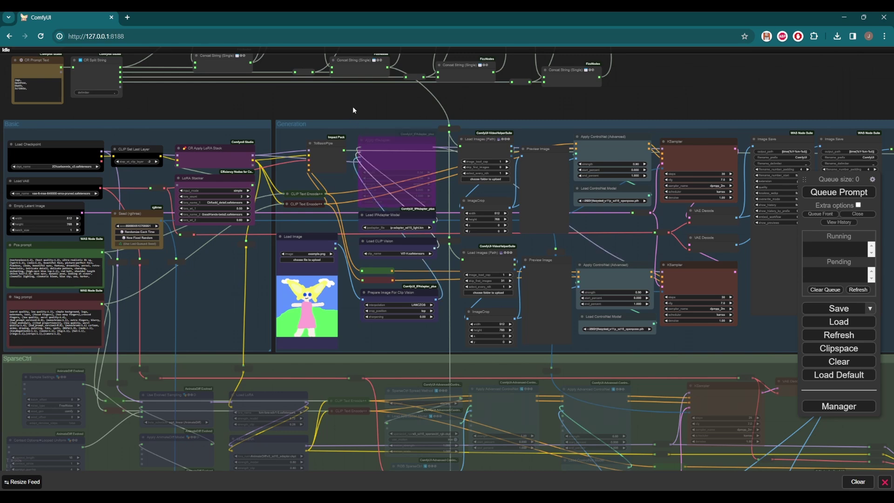
scroll(324, 107, up, 1)
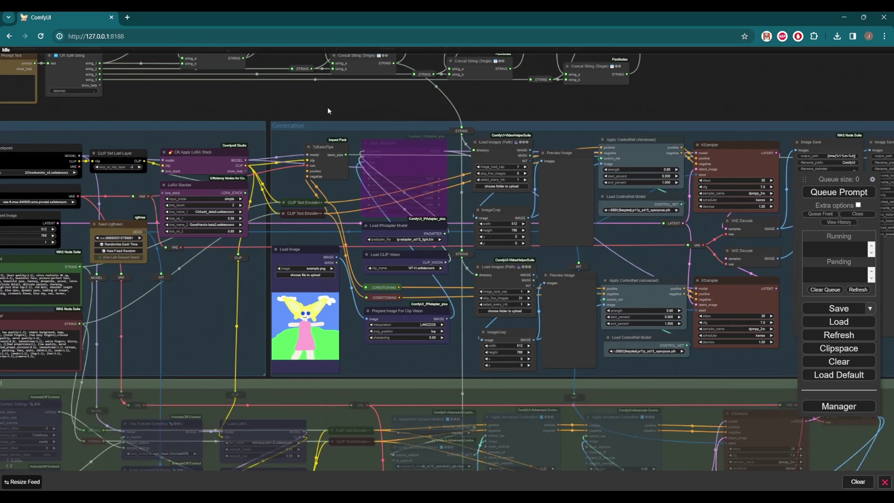
- Queue the prompt and follow the image generation through to the FaceD group
drag(426, 110, 292, 105)
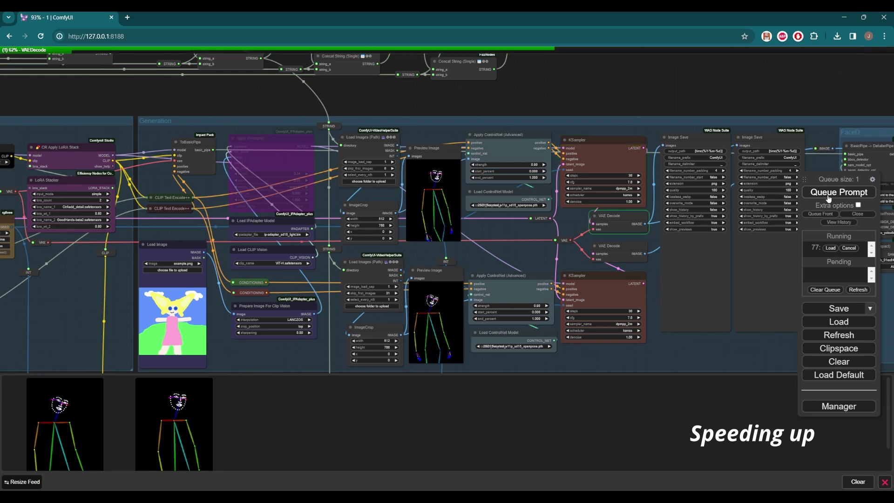
drag(597, 106, 496, 101)
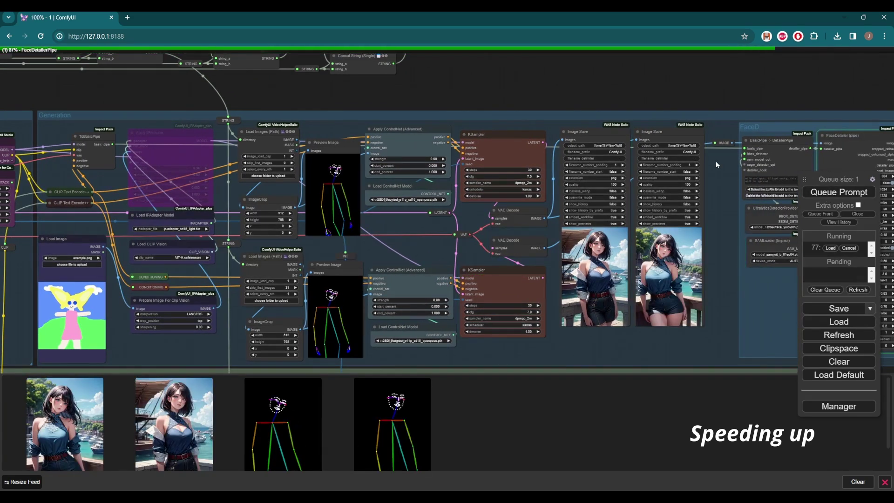
drag(716, 161, 525, 160)
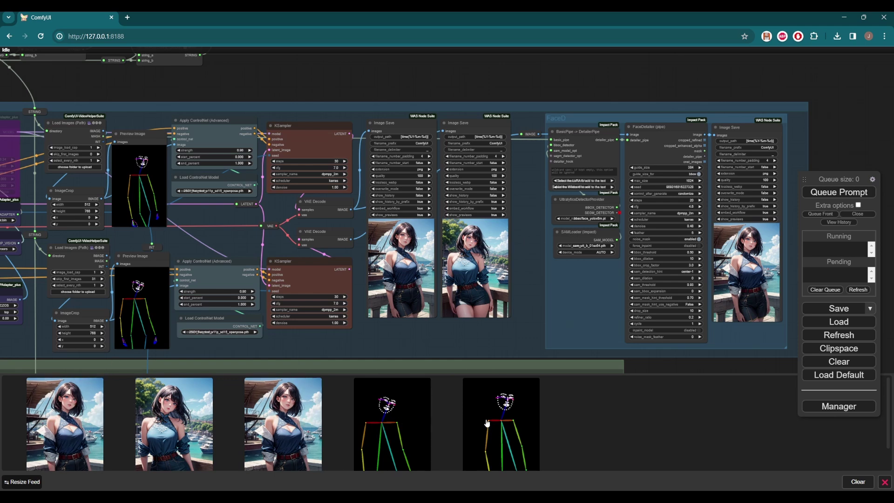
- View the generated images enlarged one after another and close the image viewer
click(82, 413)
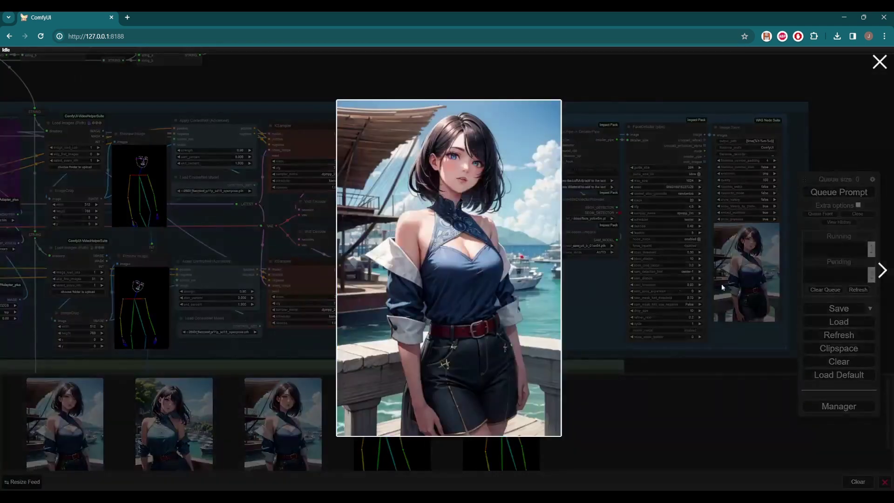
click(881, 271)
click(881, 271)
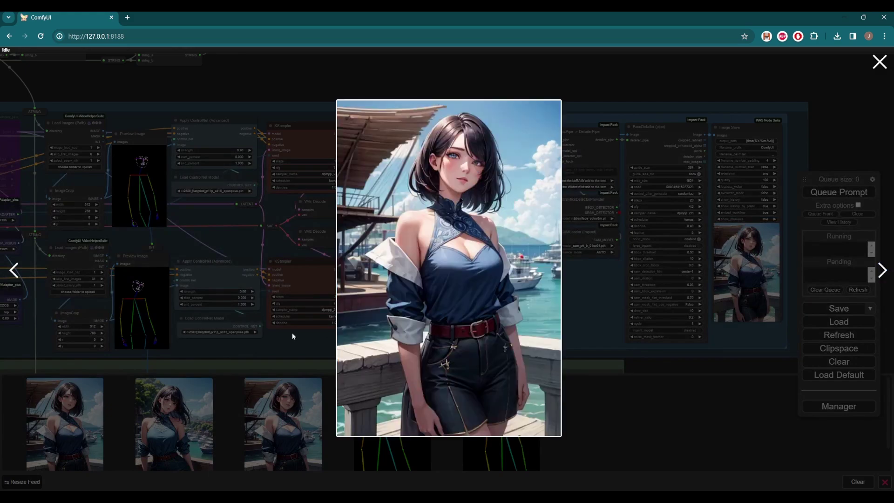
click(274, 336)
scroll(431, 303, down, 5)
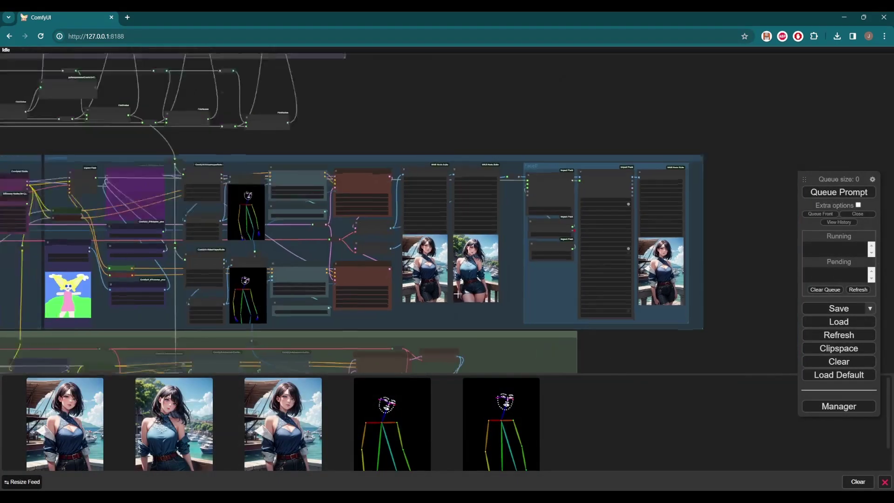
- Set the SparseCtrl group's nodes to Always and the Generation group's nodes to Never
drag(431, 303, 631, 236)
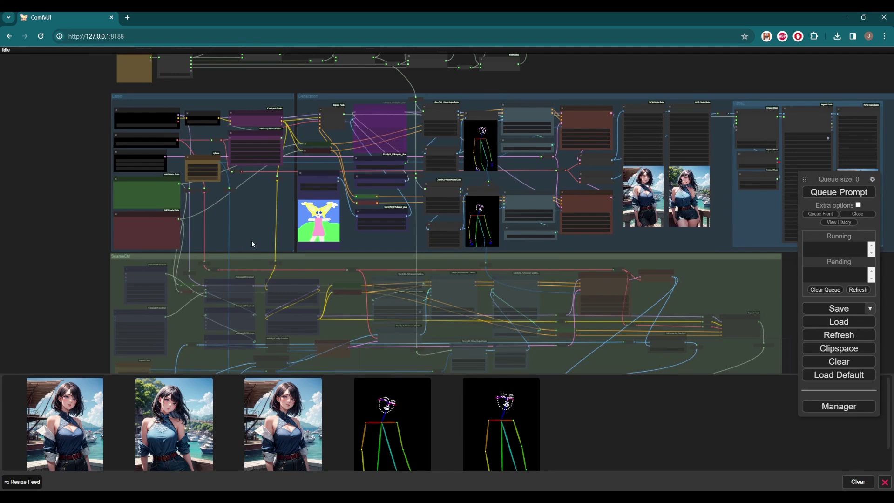
drag(252, 243, 241, 186)
right_click(241, 197)
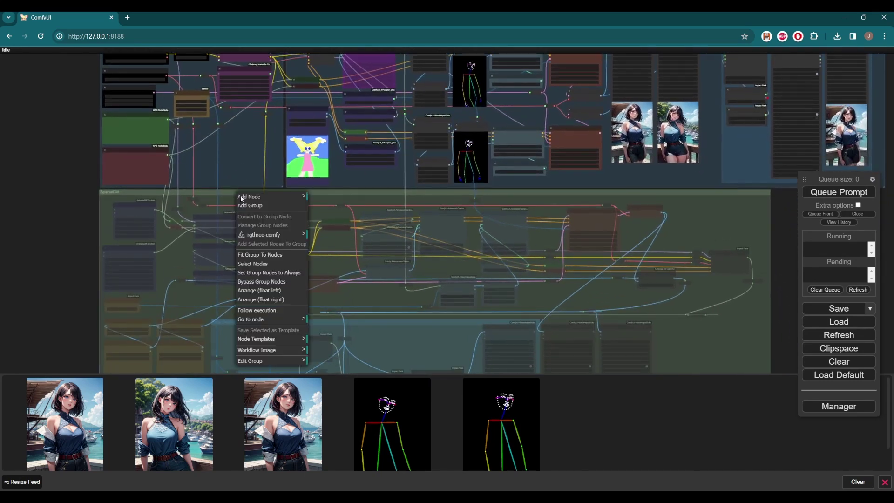
click(278, 274)
right_click(373, 179)
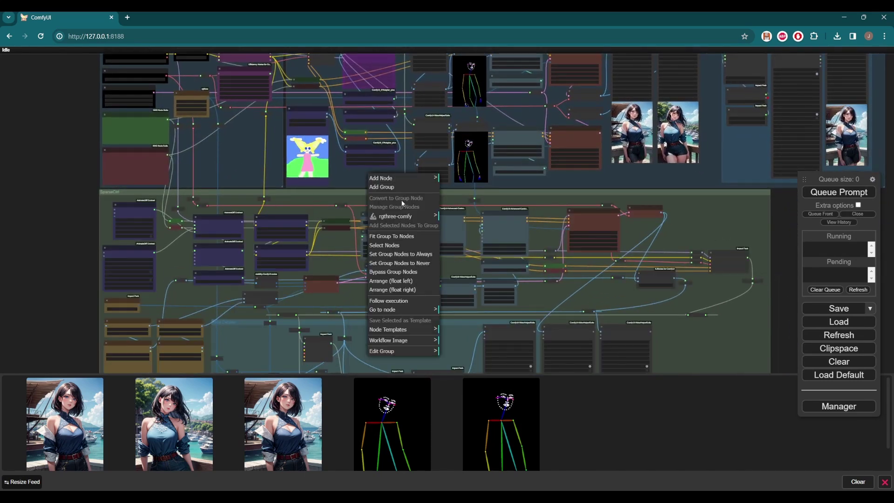
click(413, 263)
- Bypass the upper Load LoRA node and the Batch Images node in the SparseCtrl group
scroll(231, 218, up, 5)
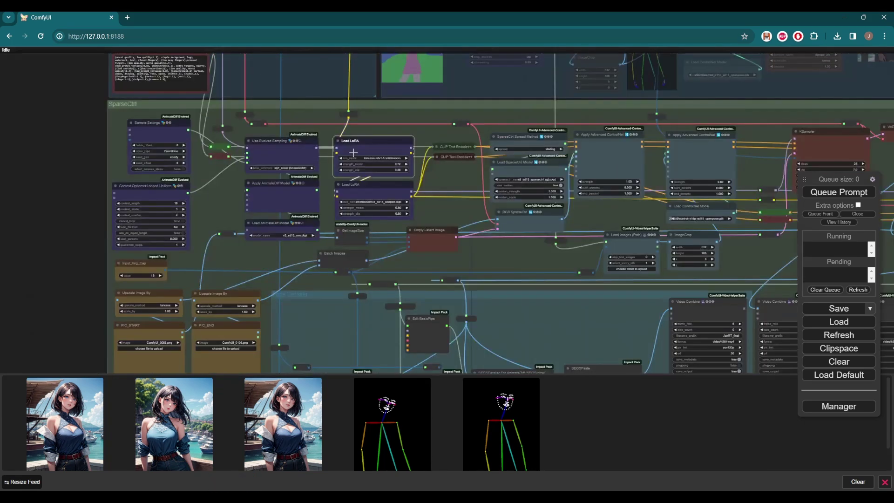
key(ctrl+b)
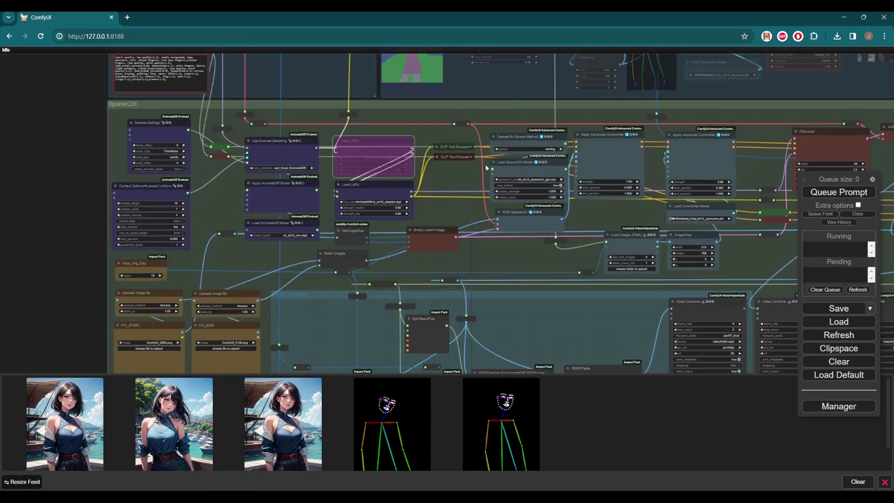
drag(438, 215, 443, 123)
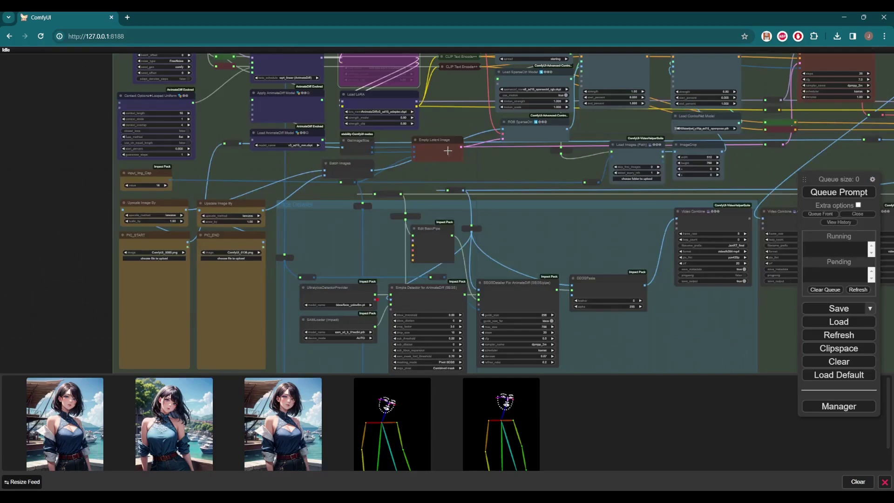
click(352, 163)
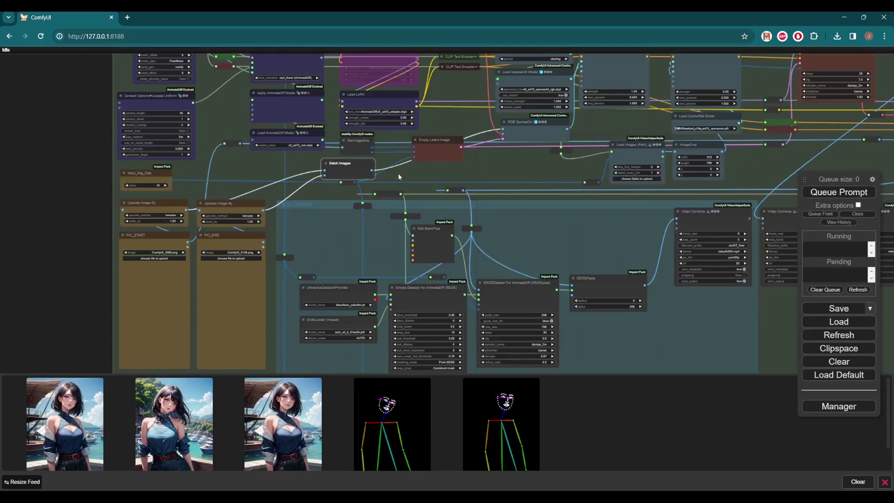
key(ctrl+b)
- Load the generated start-pose image from the image feed into the PIC_START node and clear the feed
drag(81, 264, 94, 203)
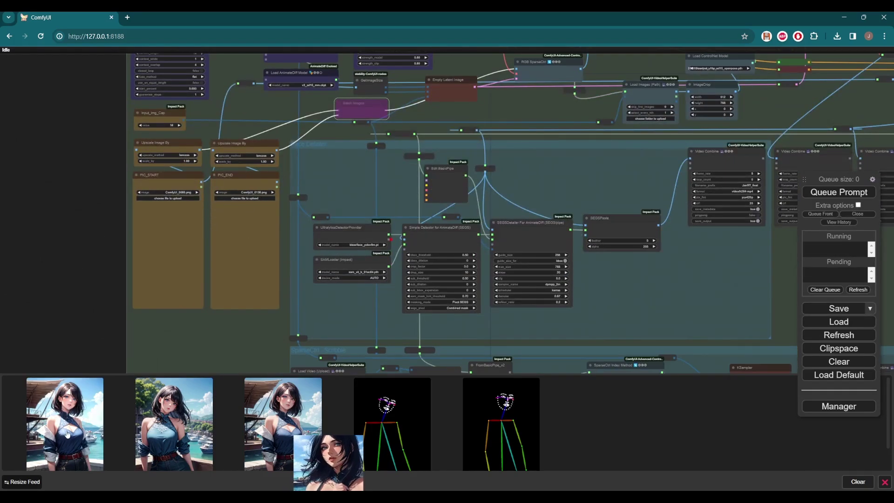
scroll(54, 245, down, 3)
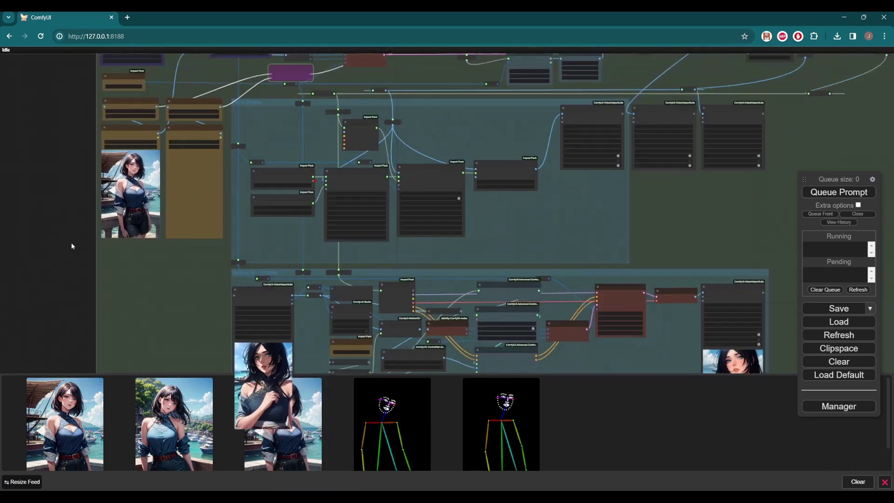
click(856, 484)
- Set the nodes of the SparseCtrl - Scribble group to Never
right_click(442, 283)
click(487, 362)
scroll(205, 312, down, 2)
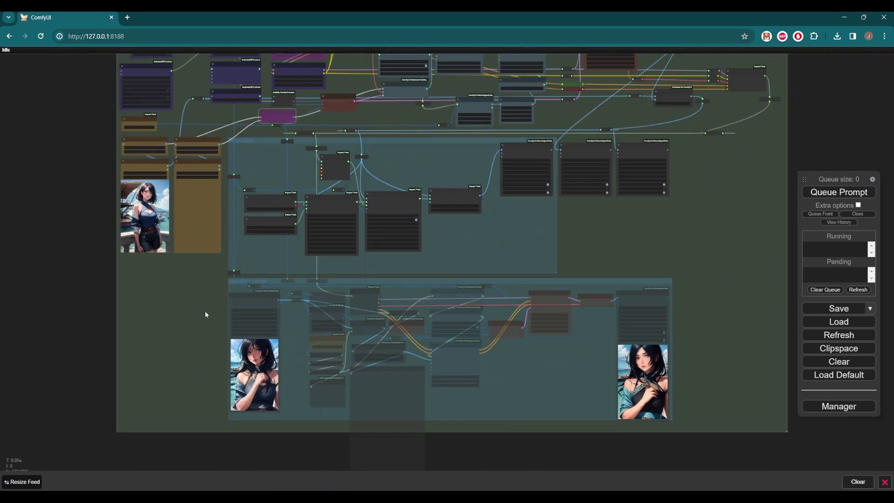
- Bypass the second Apply Advanced ControlNet node in the SparseCtrl group and queue the prompt
scroll(193, 283, up, 2)
drag(192, 283, 180, 397)
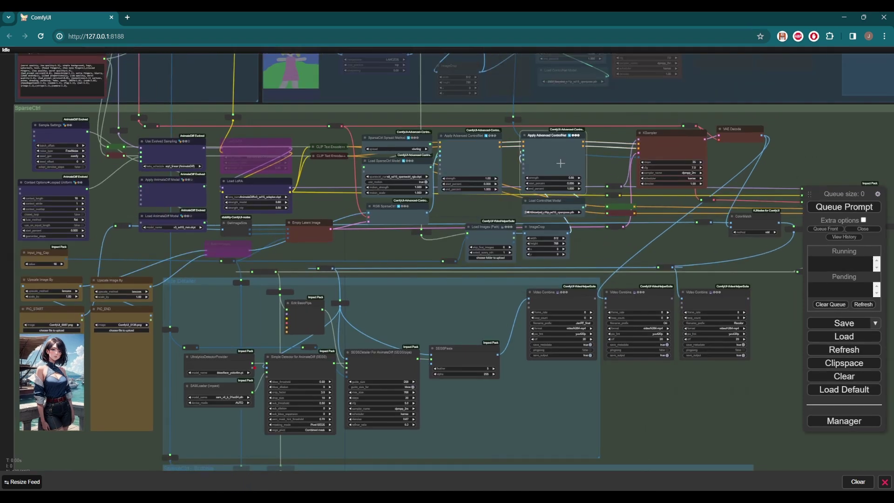
key(ctrl+b)
click(843, 208)
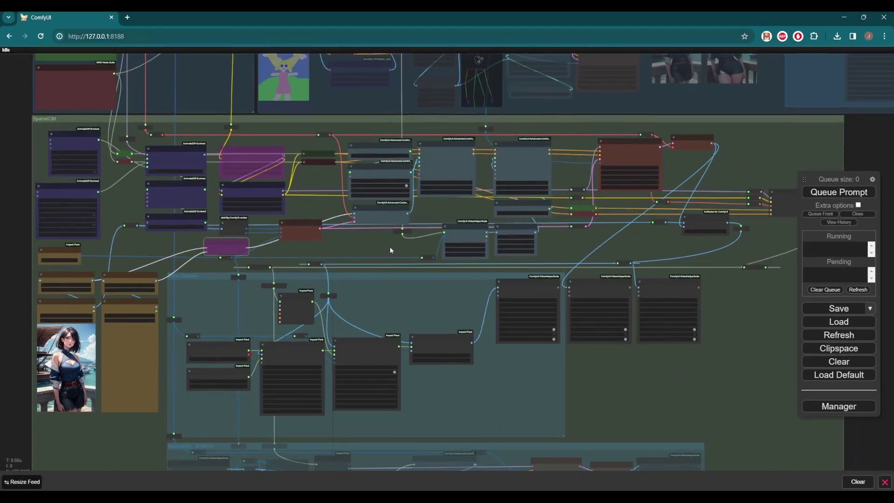
- Queue the prompt with both Apply Advanced ControlNet nodes active and view the three Video Combine outputs
scroll(390, 246, up, 2)
drag(390, 247, 334, 267)
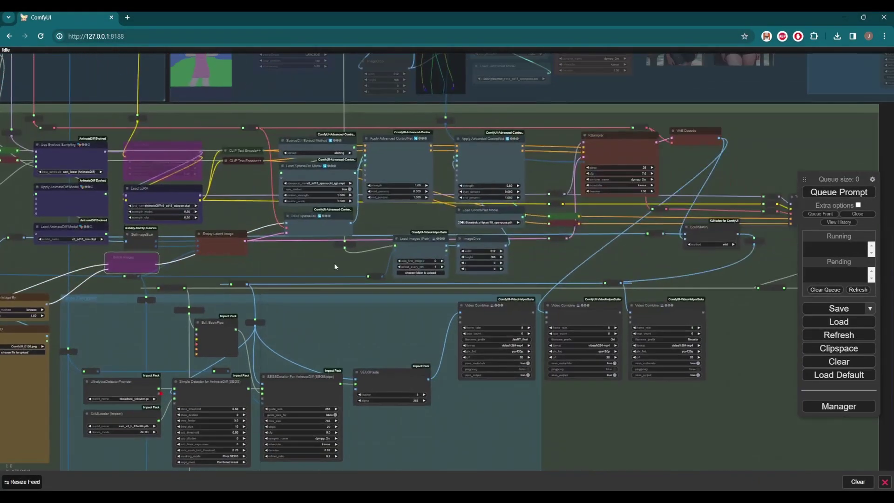
click(813, 194)
scroll(361, 252, down, 2)
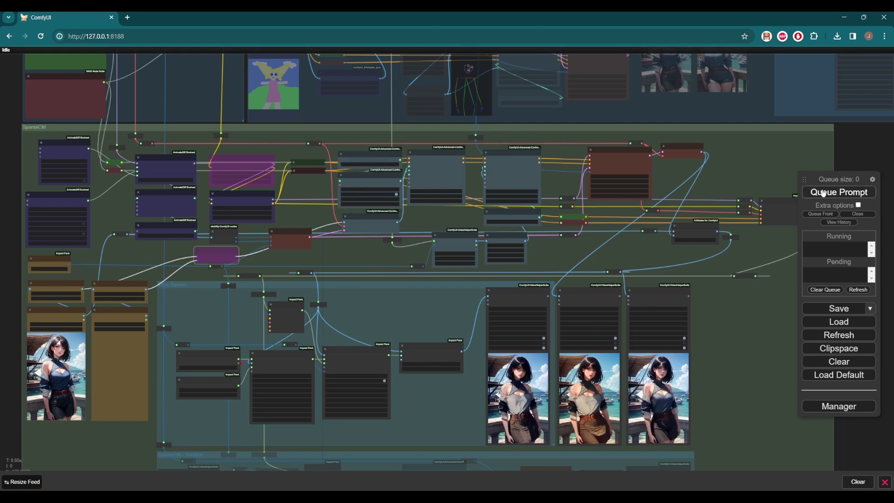
- Set the SparseCtrl Spread Method to ending and load the generated end-pose image into the PIC_START node
scroll(215, 206, up, 5)
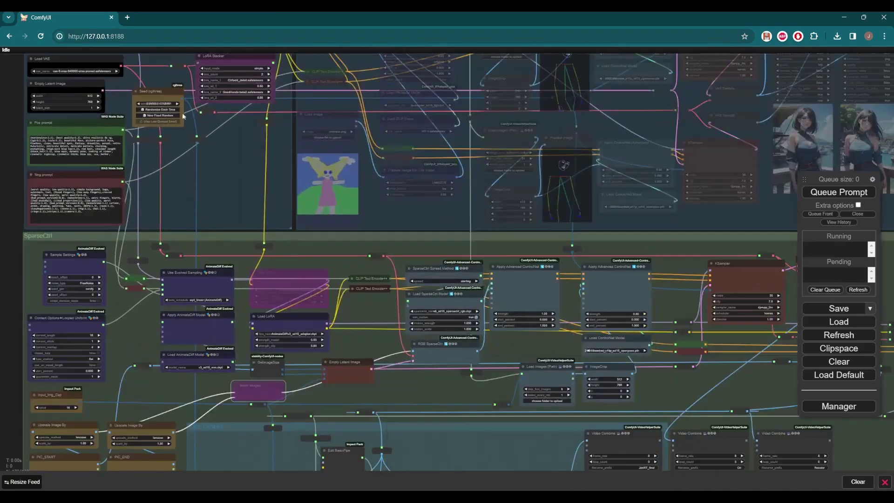
drag(246, 218, 215, 79)
drag(433, 260, 418, 181)
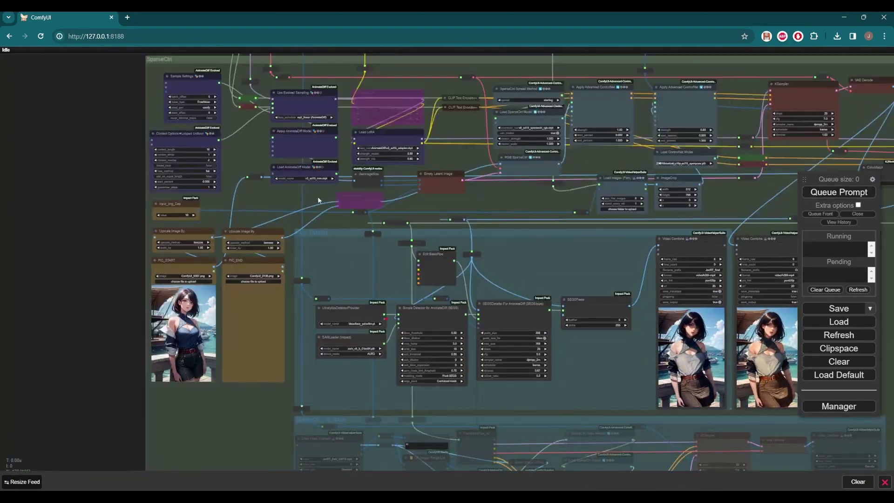
scroll(305, 197, up, 1)
drag(276, 197, 253, 206)
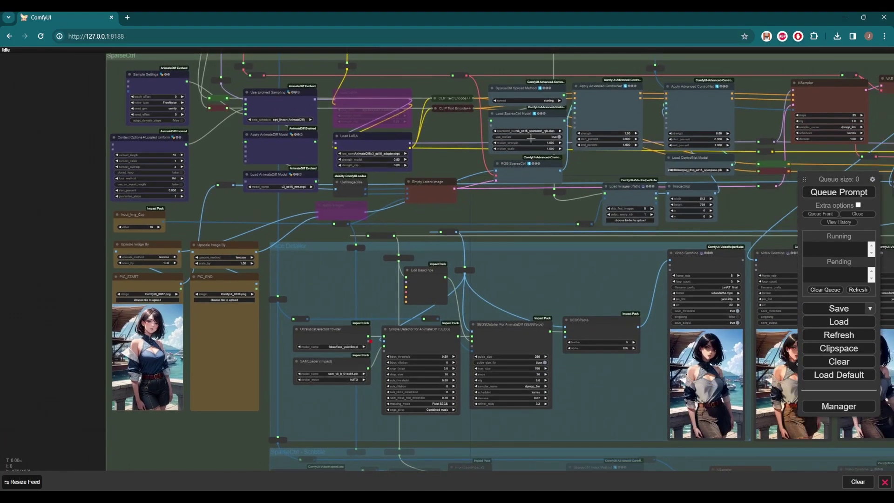
click(554, 100)
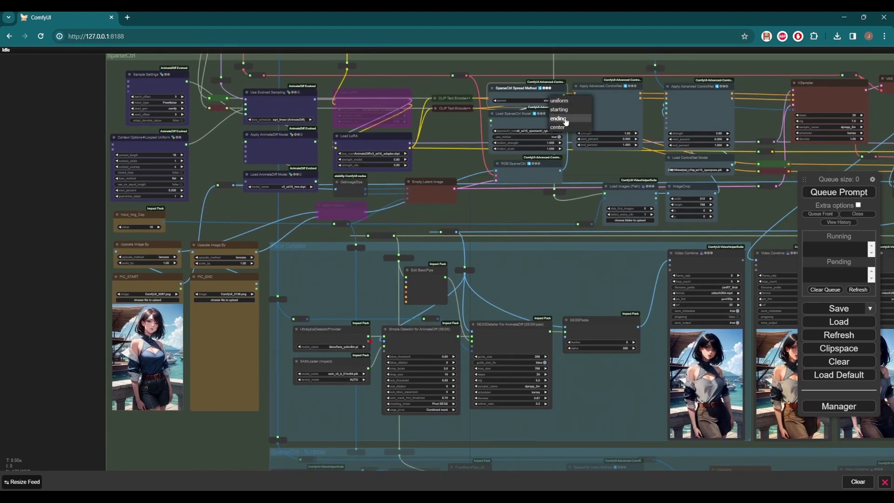
click(565, 119)
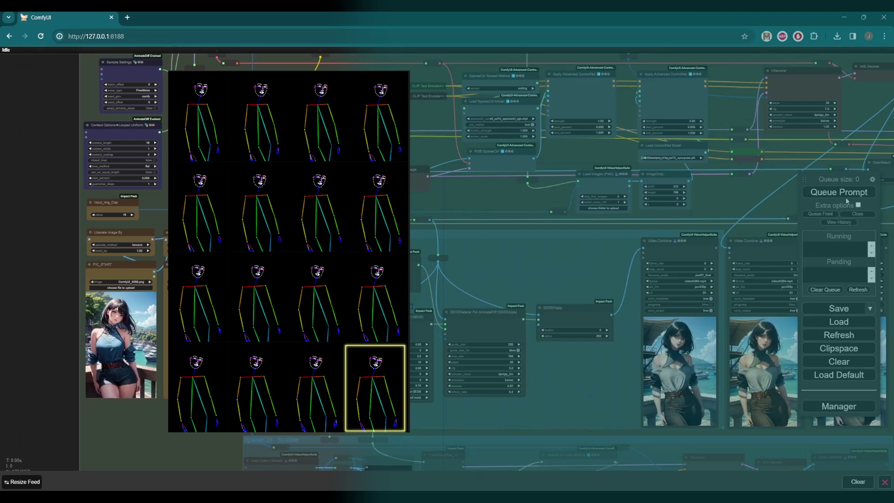
- Queue the prompt with the ending spread method and follow the generation through to the three Video Combine outputs
click(828, 192)
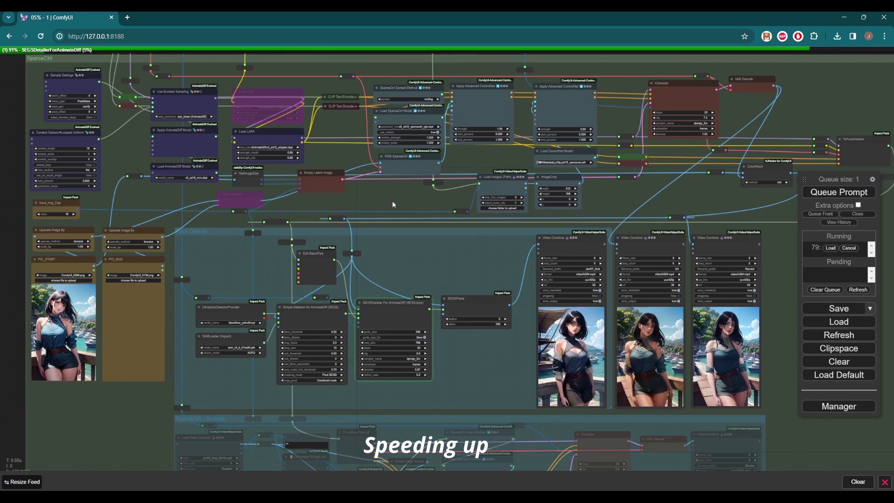
scroll(413, 199, up, 1)
drag(414, 199, 426, 184)
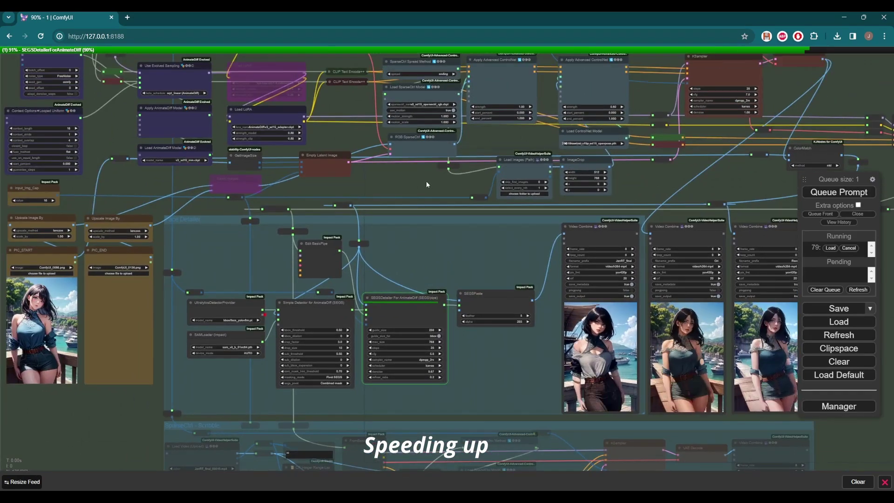
scroll(620, 368, up, 4)
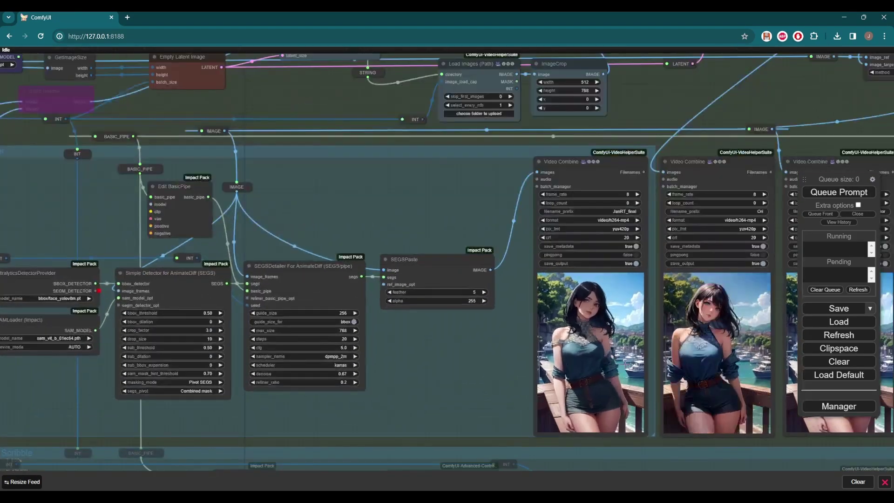
scroll(513, 336, down, 2)
drag(493, 337, 445, 308)
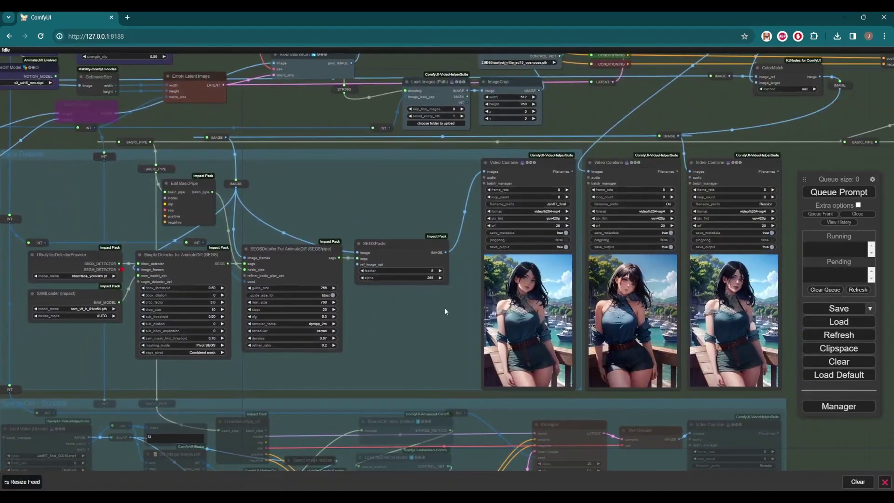
scroll(445, 309, down, 5)
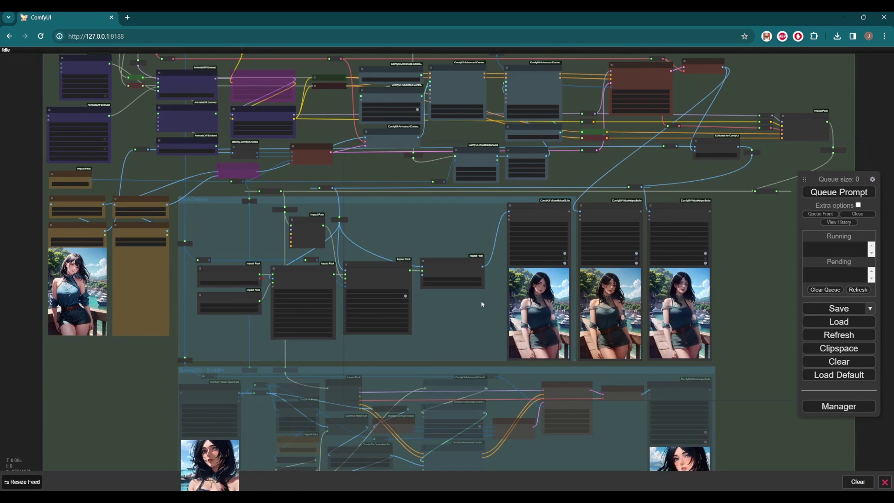
- Set the SparseCtrl - Scribble group's nodes to Always and mute the three Video Combine nodes above it
drag(481, 304, 467, 213)
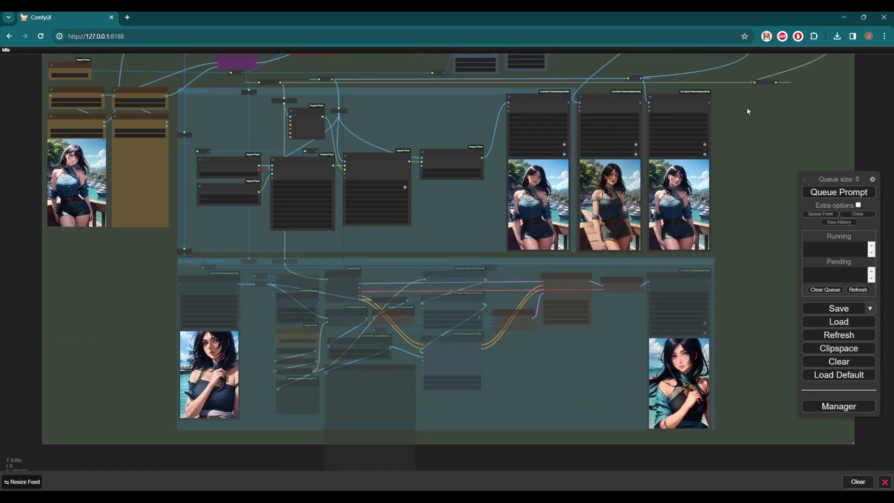
right_click(531, 272)
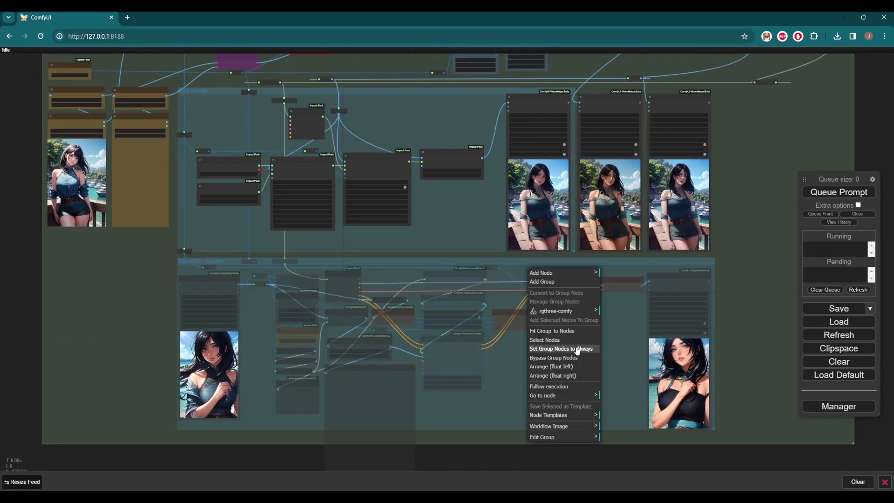
click(561, 349)
drag(743, 95, 540, 117)
key(ctrl+m)
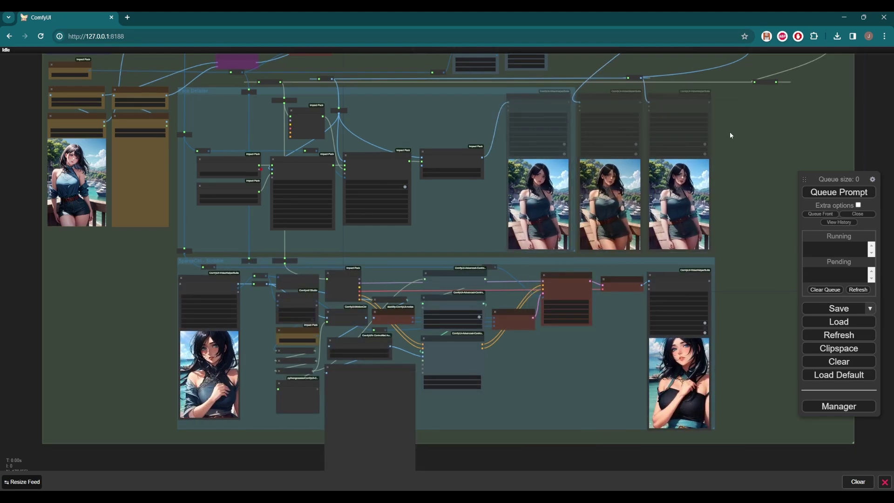
- Select the newly rendered JanRT_final video in the Scribble group's Load Video node and run the prompt
drag(740, 145, 747, 192)
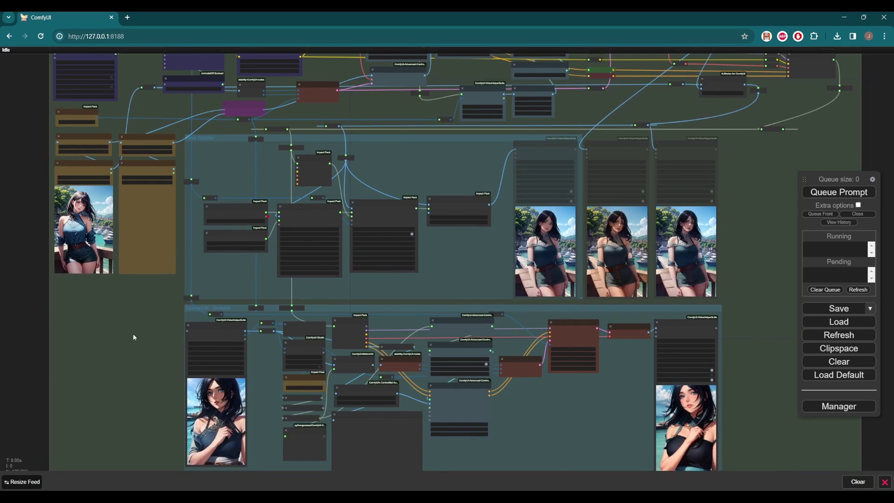
scroll(133, 333, up, 4)
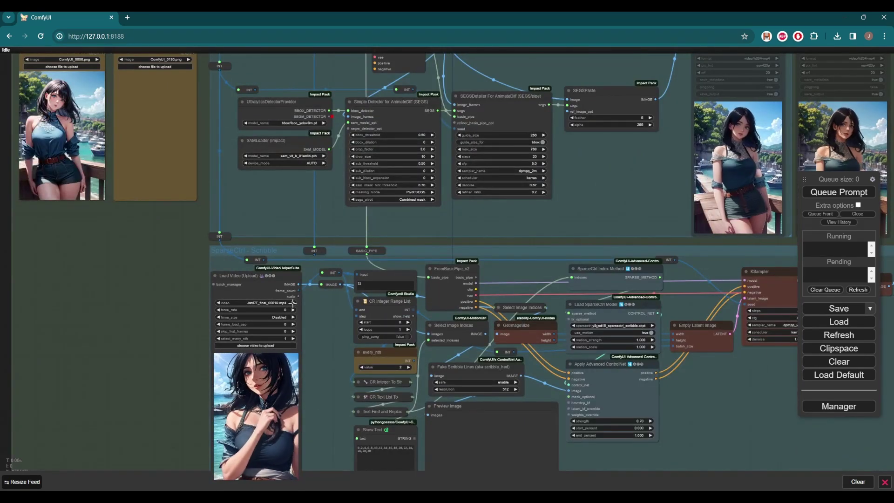
click(281, 302)
click(330, 305)
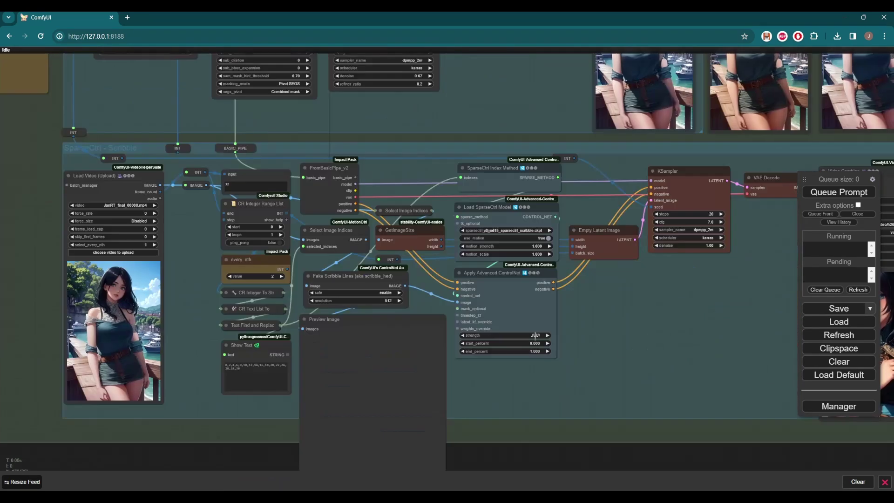
mouse_move(630, 336)
mouse_down()
mouse_move(554, 311)
mouse_move(591, 320)
mouse_up()
scroll(554, 312, down, 1)
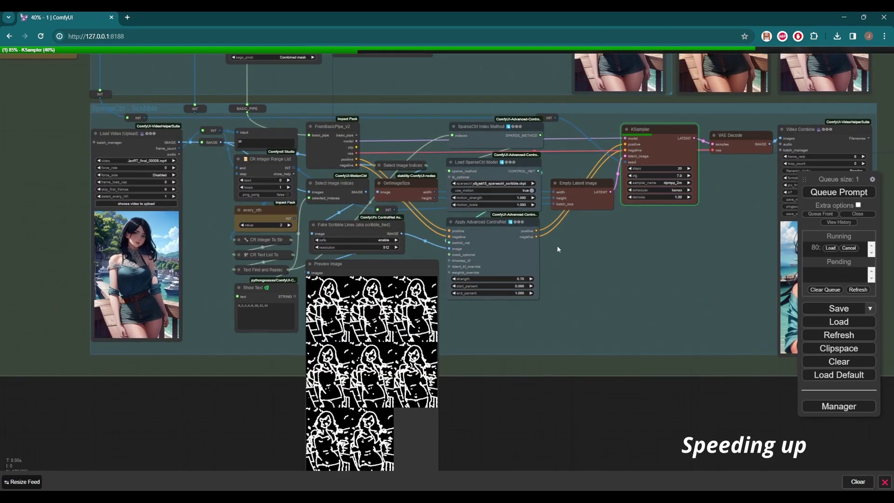
- Convert the indexes of the SparseCtrl Index Method node to a widget and back to an input
scroll(482, 131, up, 2)
right_click(487, 130)
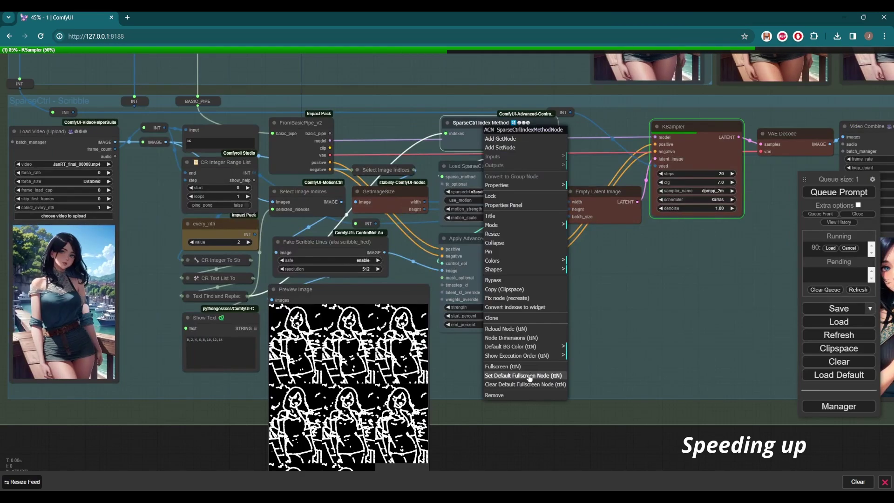
click(516, 307)
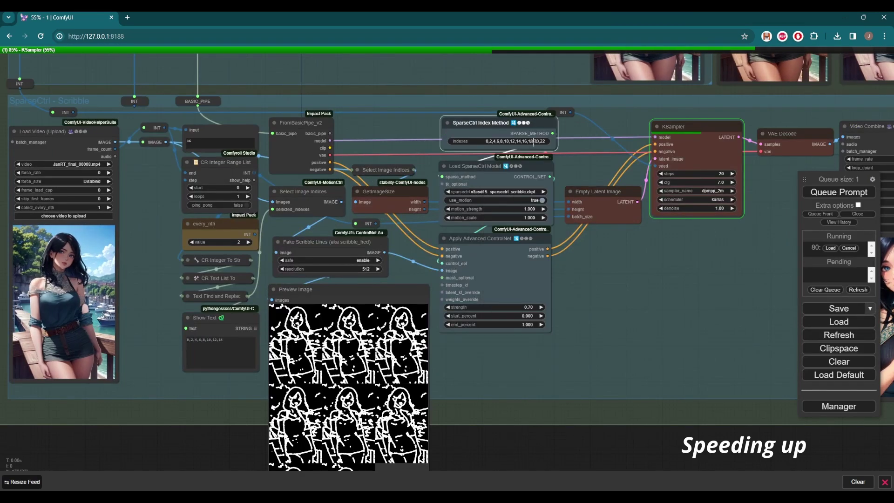
right_click(484, 139)
click(514, 306)
- Expand Text Find and Replace, reconnect its output to the SparseCtrl Index Method's indexes input, and collapse it again
click(187, 296)
drag(269, 306, 445, 133)
click(188, 296)
- Follow the Scribble group's generation through to its Video Combine output
scroll(465, 329, down, 2)
drag(563, 349, 460, 338)
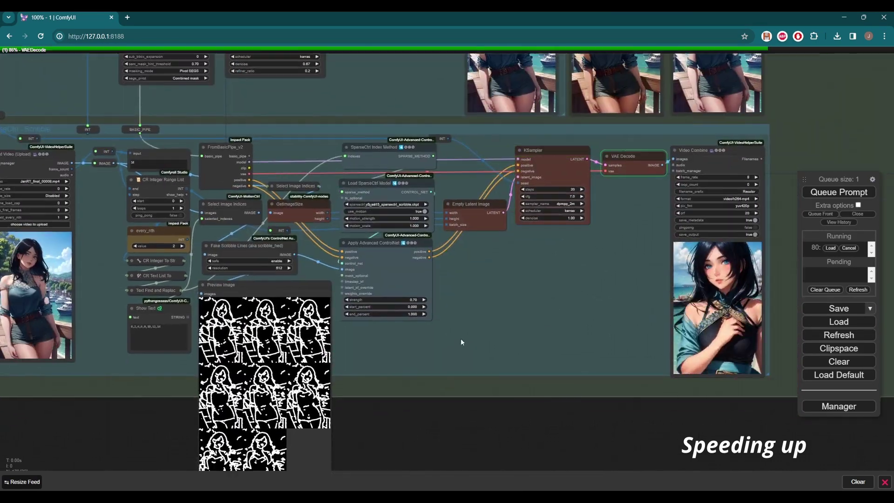
scroll(476, 344, down, 3)
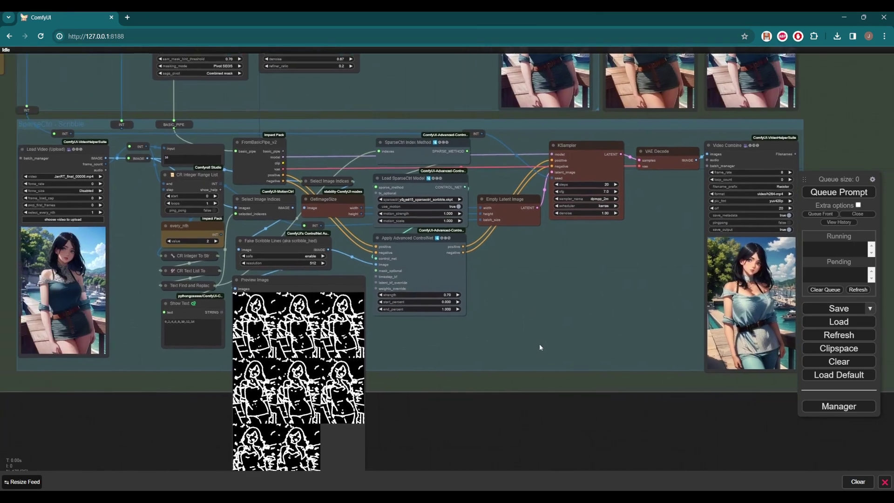
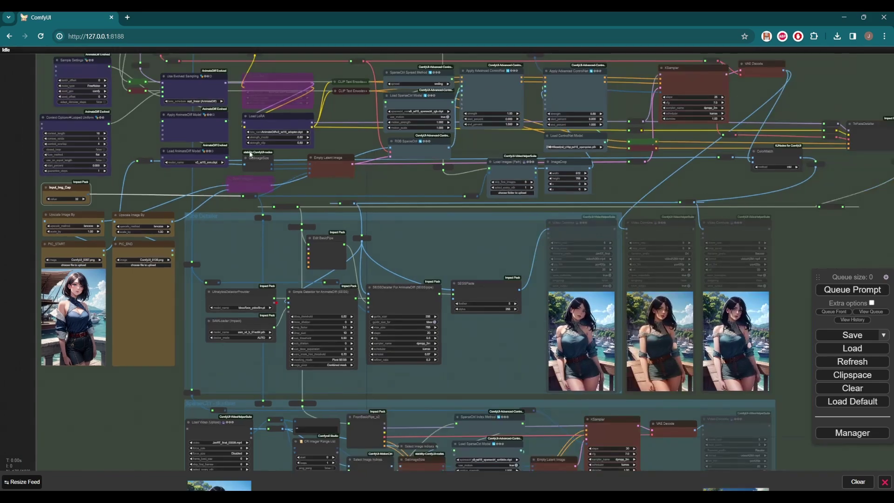
- Bypass the Scribble group's nodes and re-enable the three Video Combine nodes in the group above it
scroll(403, 144, up, 2)
click(450, 71)
scroll(435, 185, down, 2)
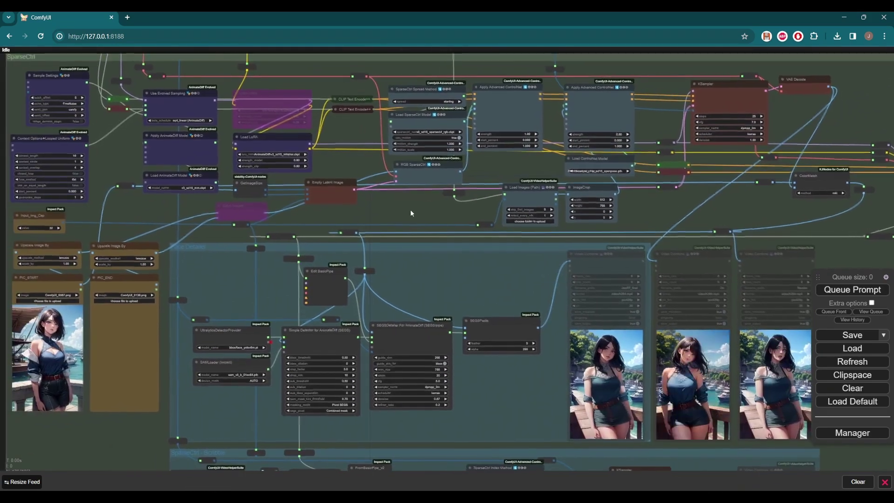
scroll(411, 213, down, 1)
drag(419, 226, 403, 146)
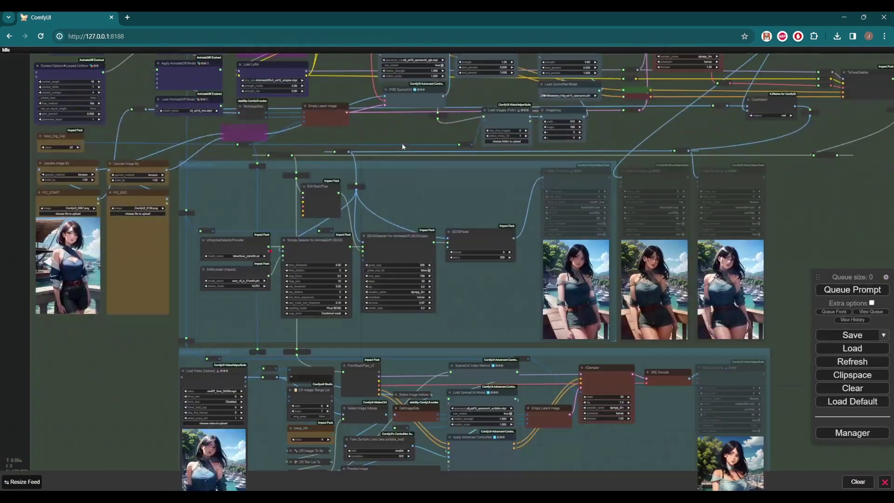
right_click(439, 361)
click(493, 394)
scroll(428, 267, down, 1)
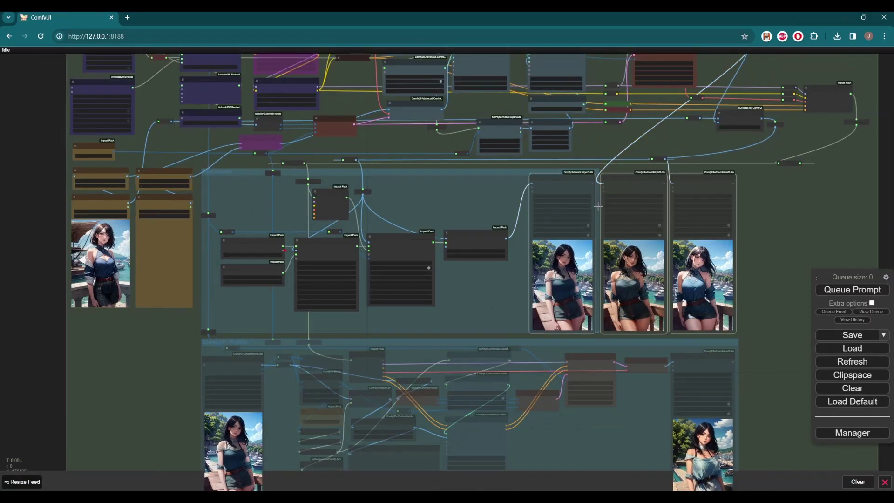
drag(768, 216, 771, 267)
- Show the list of running and pending prompts and clear the image feed
click(850, 293)
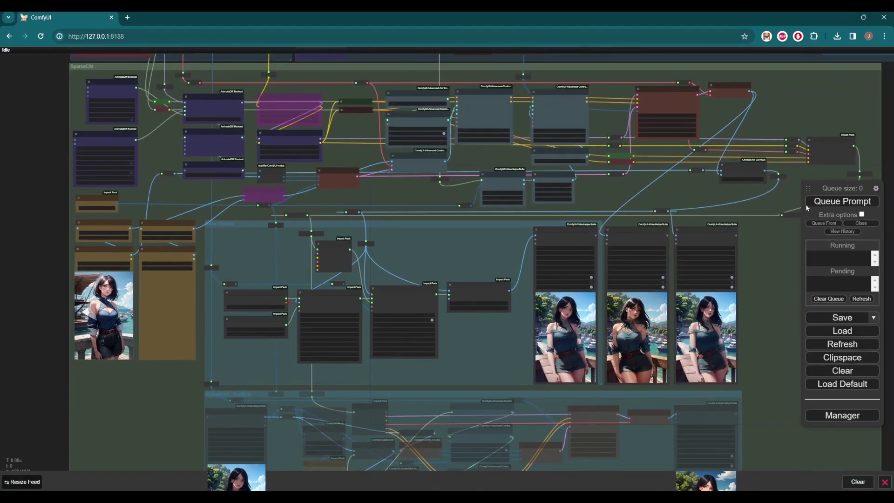
scroll(794, 103, down, 2)
drag(793, 103, 665, 209)
click(854, 253)
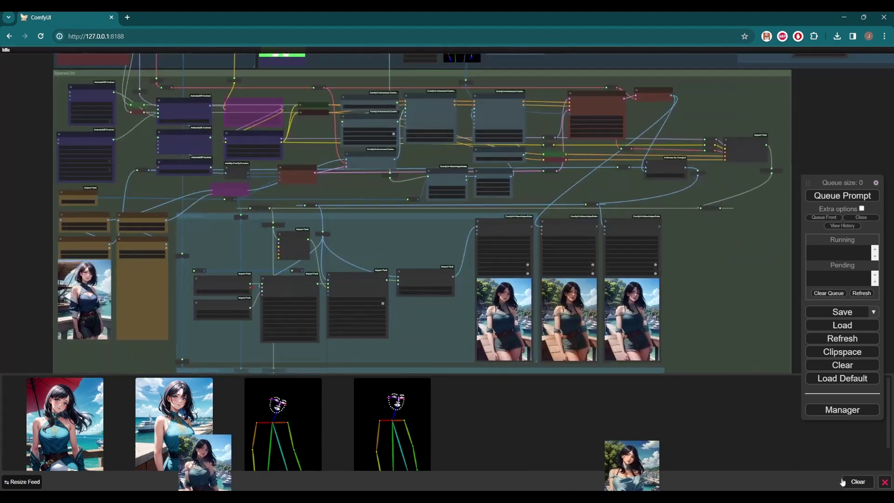
click(848, 481)
- Queue the prompt to render new videos with the Scribble group bypassed
scroll(773, 336, down, 1)
drag(772, 336, 714, 293)
click(842, 196)
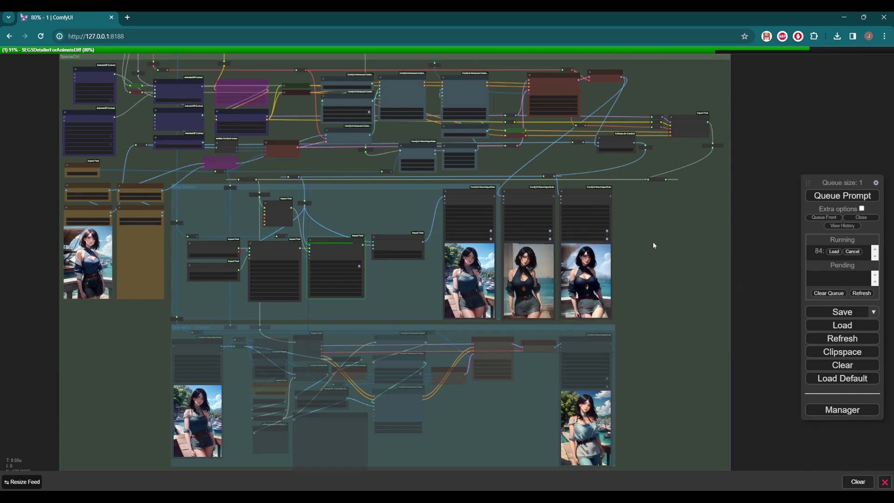
- Examine the newly rendered videos in the three Video Combine nodes with the prefixes JanRT_final, Ori and Recolor
scroll(676, 295, up, 3)
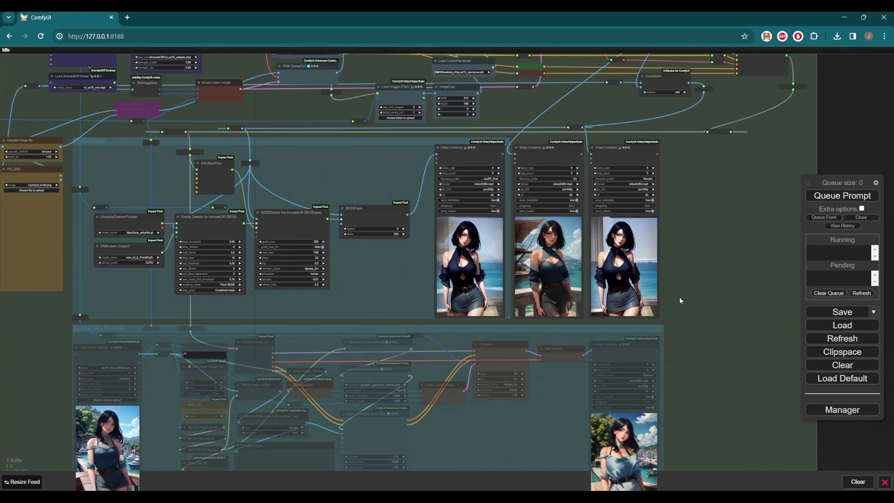
scroll(466, 261, up, 2)
scroll(427, 270, down, 3)
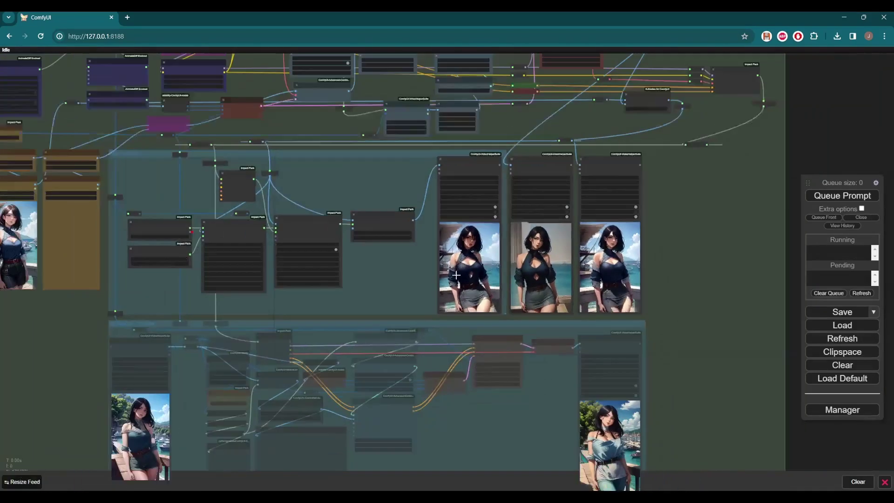
scroll(426, 270, up, 2)
scroll(447, 271, up, 5)
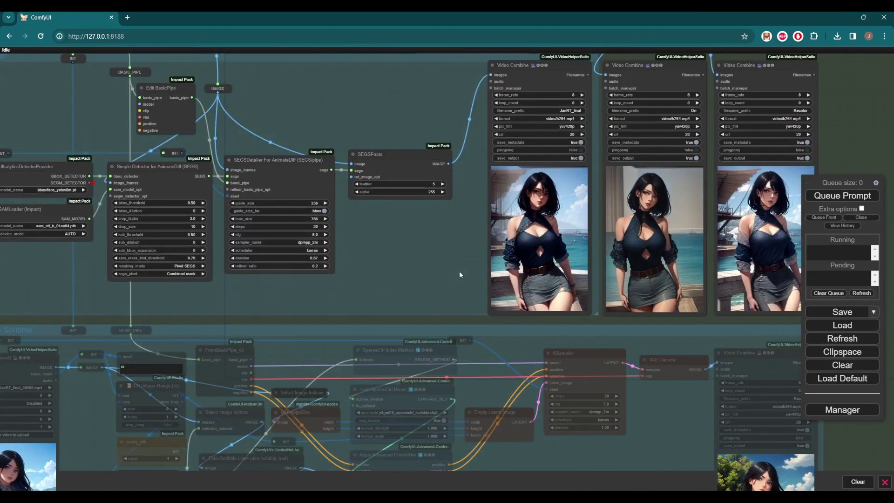
scroll(459, 271, down, 5)
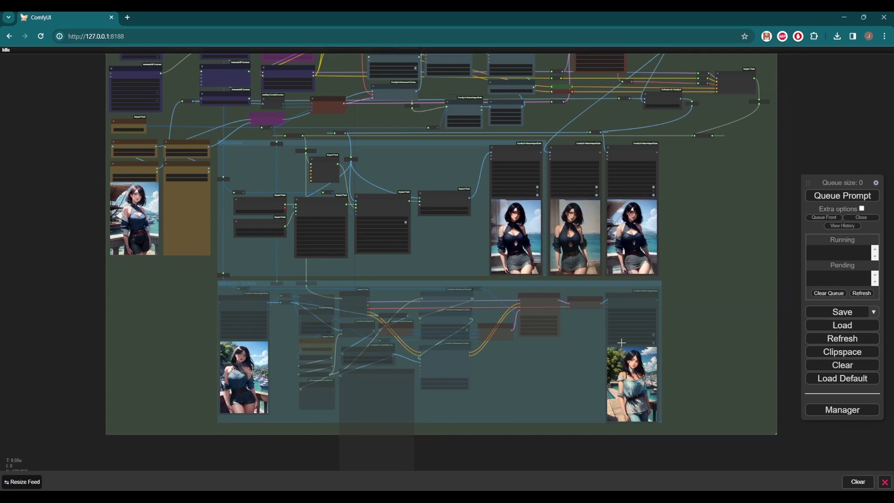
- Set the Scribble group's nodes to Always and bypass the three Video Combine nodes above it
scroll(195, 333, up, 2)
right_click(400, 274)
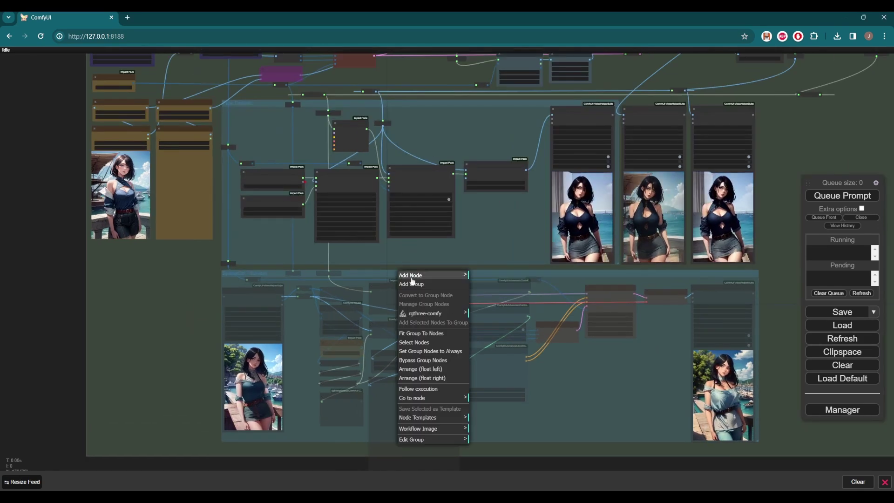
click(454, 351)
scroll(344, 344, up, 4)
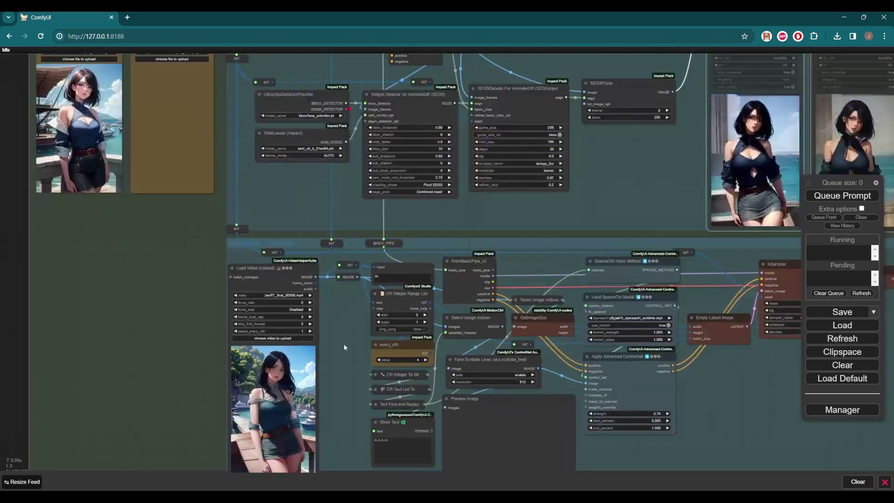
- Load the newly rendered JanRT_final video into the Scribble group's Load Video node
drag(343, 344, 272, 223)
right_click(239, 207)
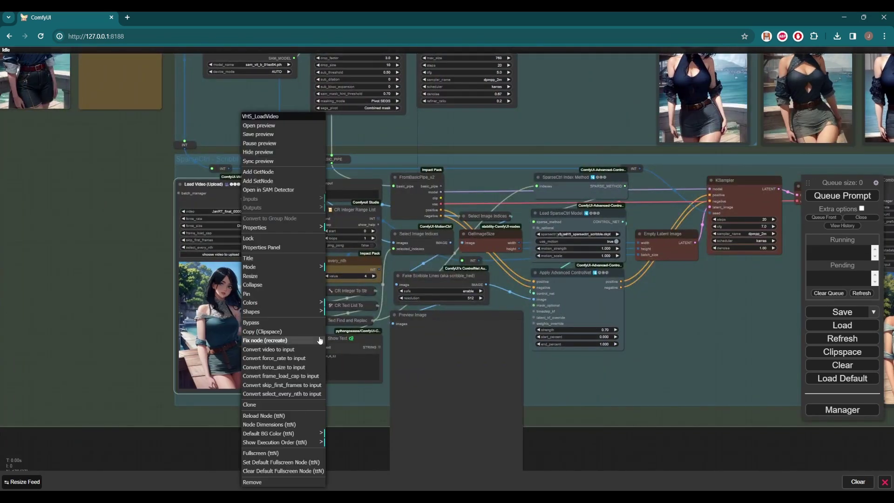
click(238, 211)
click(282, 229)
scroll(233, 280, down, 4)
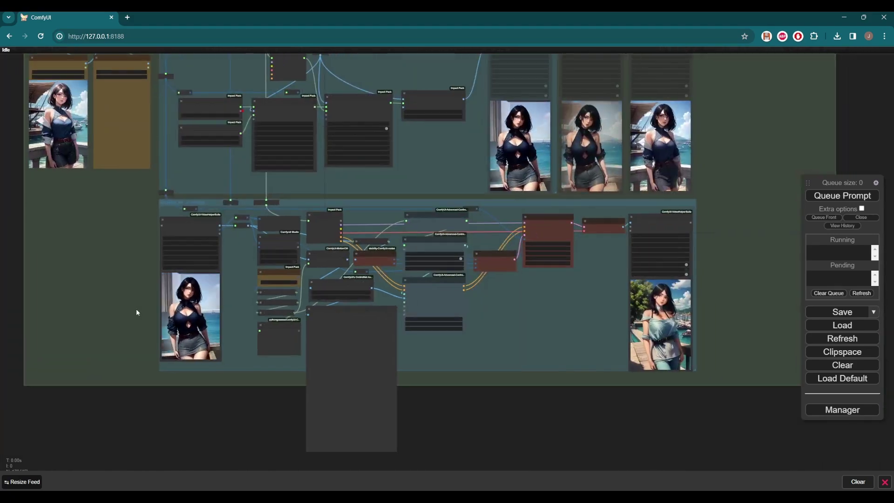
- Queue the prompt to run the Scribble refinement and follow its progress through the group
scroll(136, 308, up, 2)
scroll(118, 325, up, 2)
key(ctrl+Return)
scroll(471, 348, up, 2)
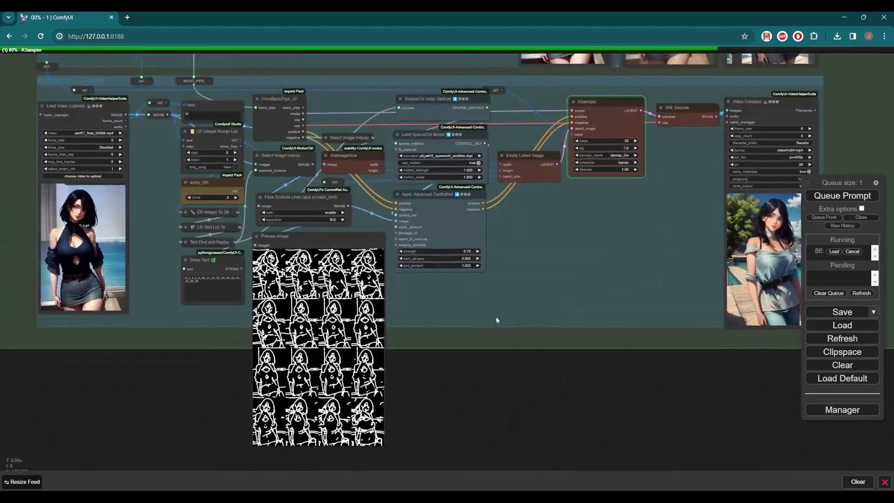
drag(496, 318, 471, 320)
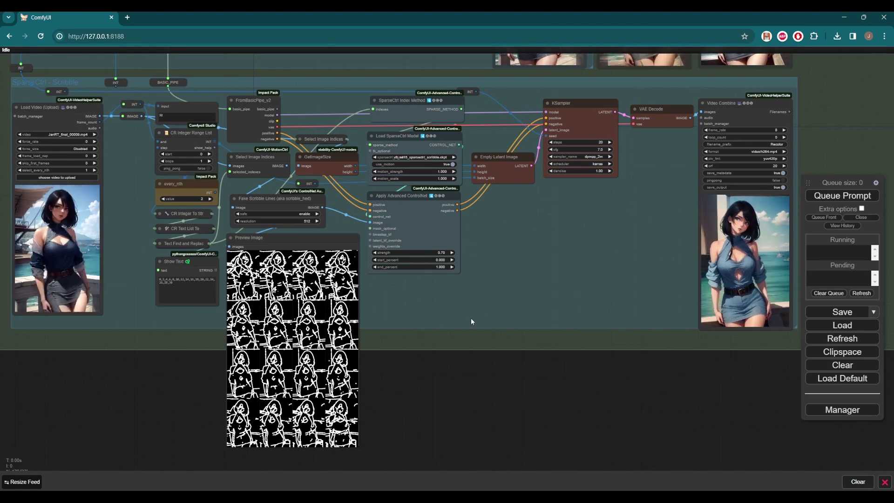
- Examine the Scribble group's output video and compare it with the source video and scribble frames
drag(548, 273, 330, 278)
scroll(420, 261, up, 3)
drag(425, 301, 538, 320)
scroll(362, 326, down, 5)
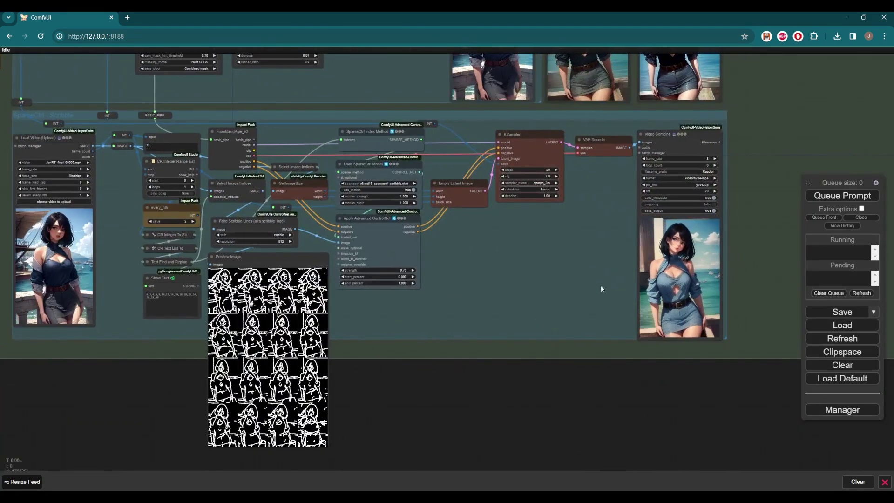
scroll(609, 259, up, 8)
drag(616, 255, 334, 283)
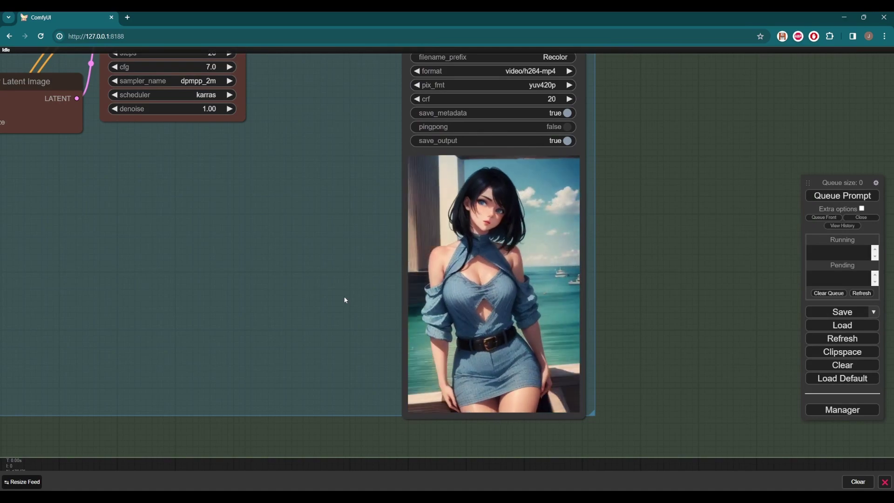
scroll(345, 299, down, 5)
drag(303, 302, 533, 321)
scroll(532, 321, down, 1)
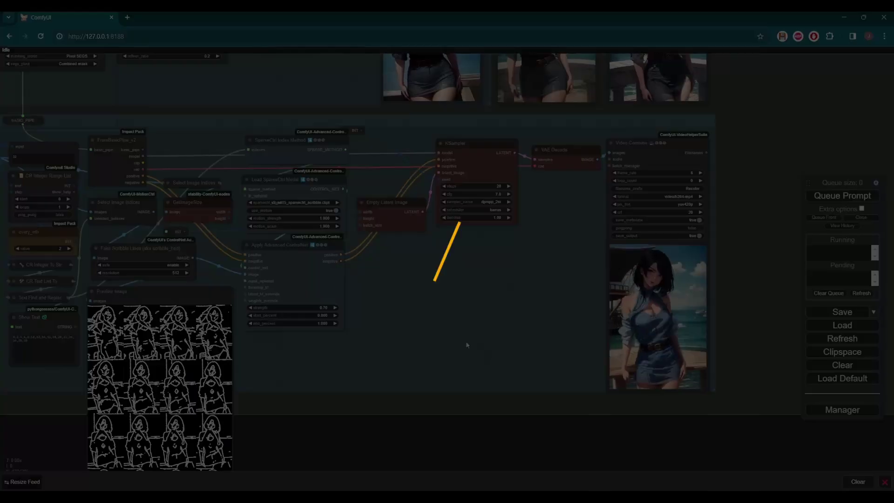
drag(467, 340, 563, 302)
scroll(580, 317, down, 1)
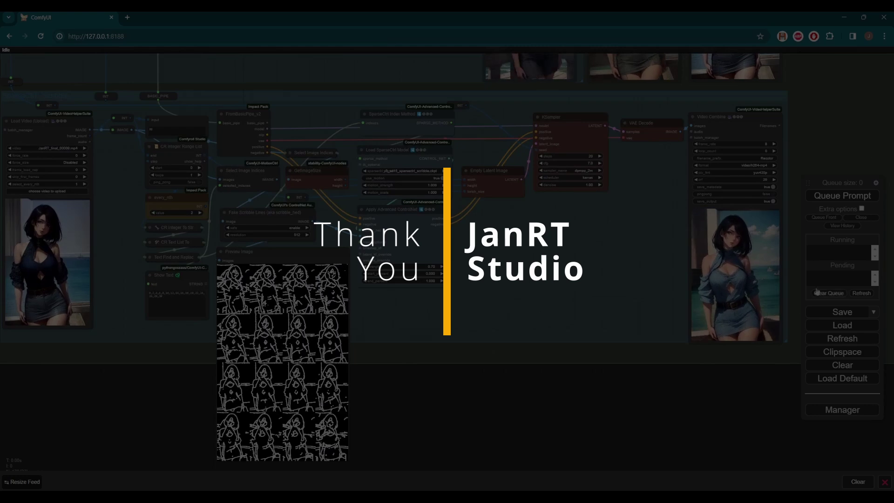